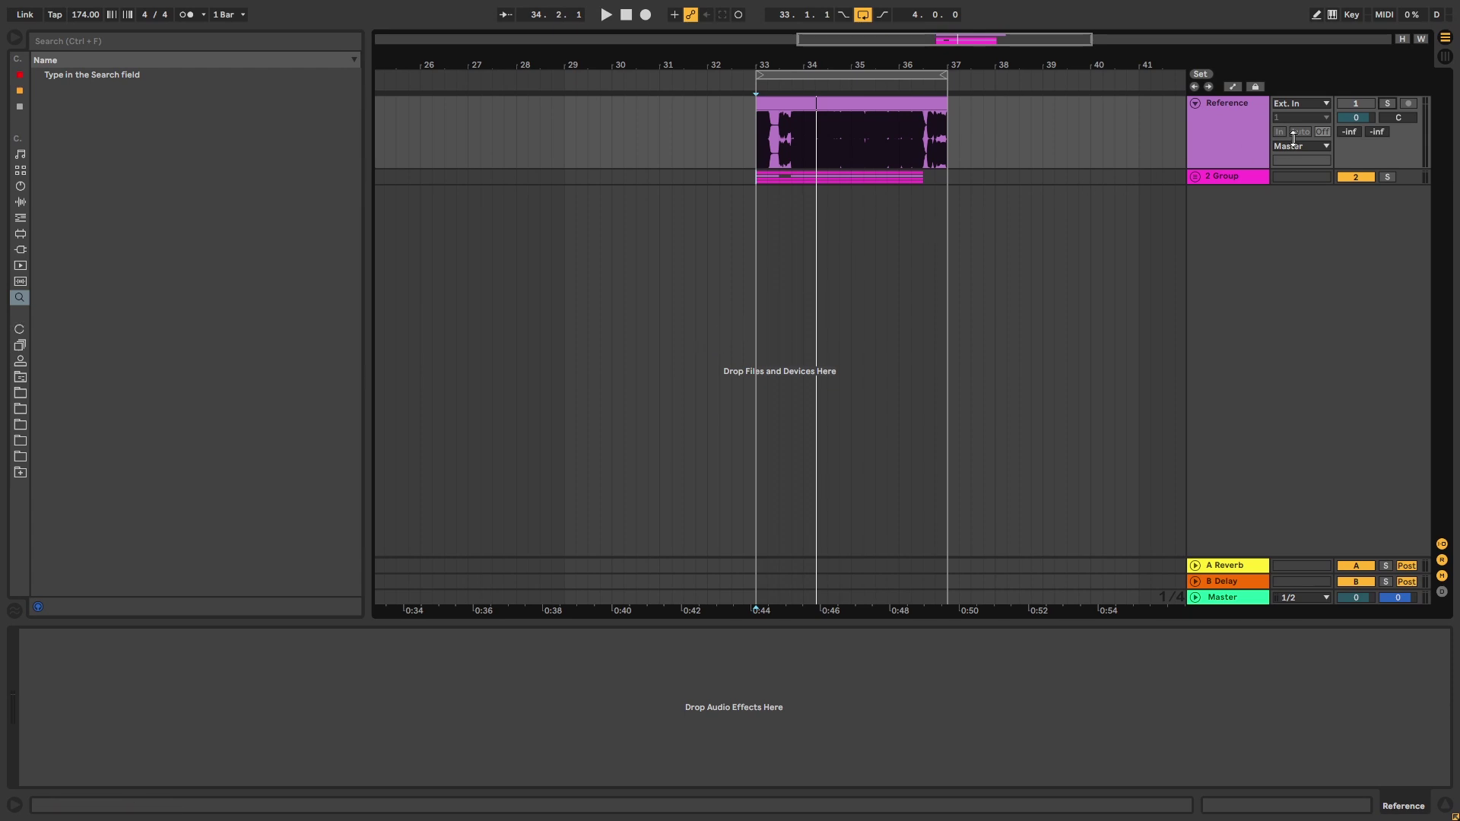
Step: Play the soloed Reference loop, then unsolo it and play the recreation from bar 33
left_click(1387, 103)
key("space")
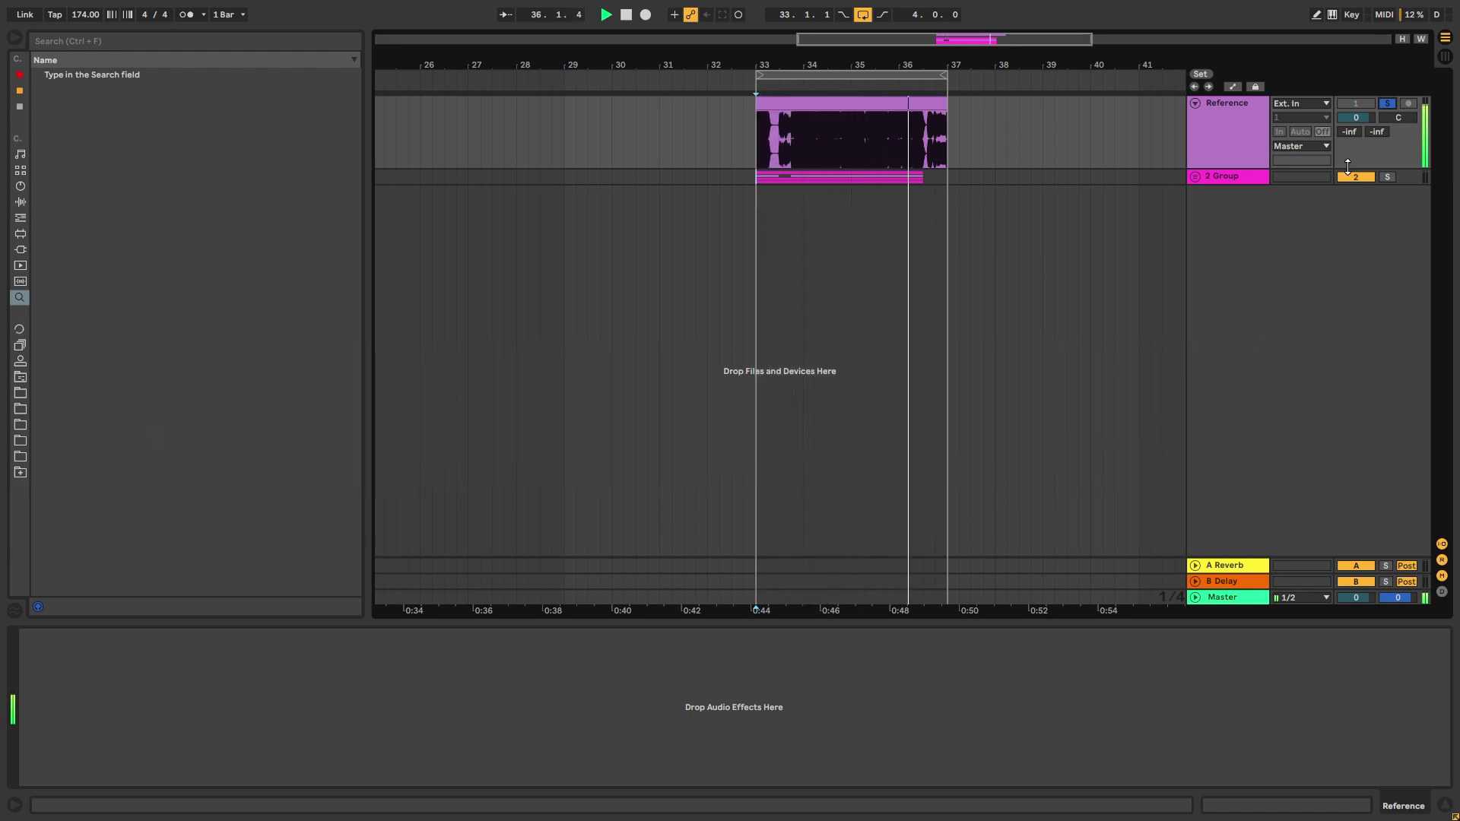
left_click(1389, 104)
key("space")
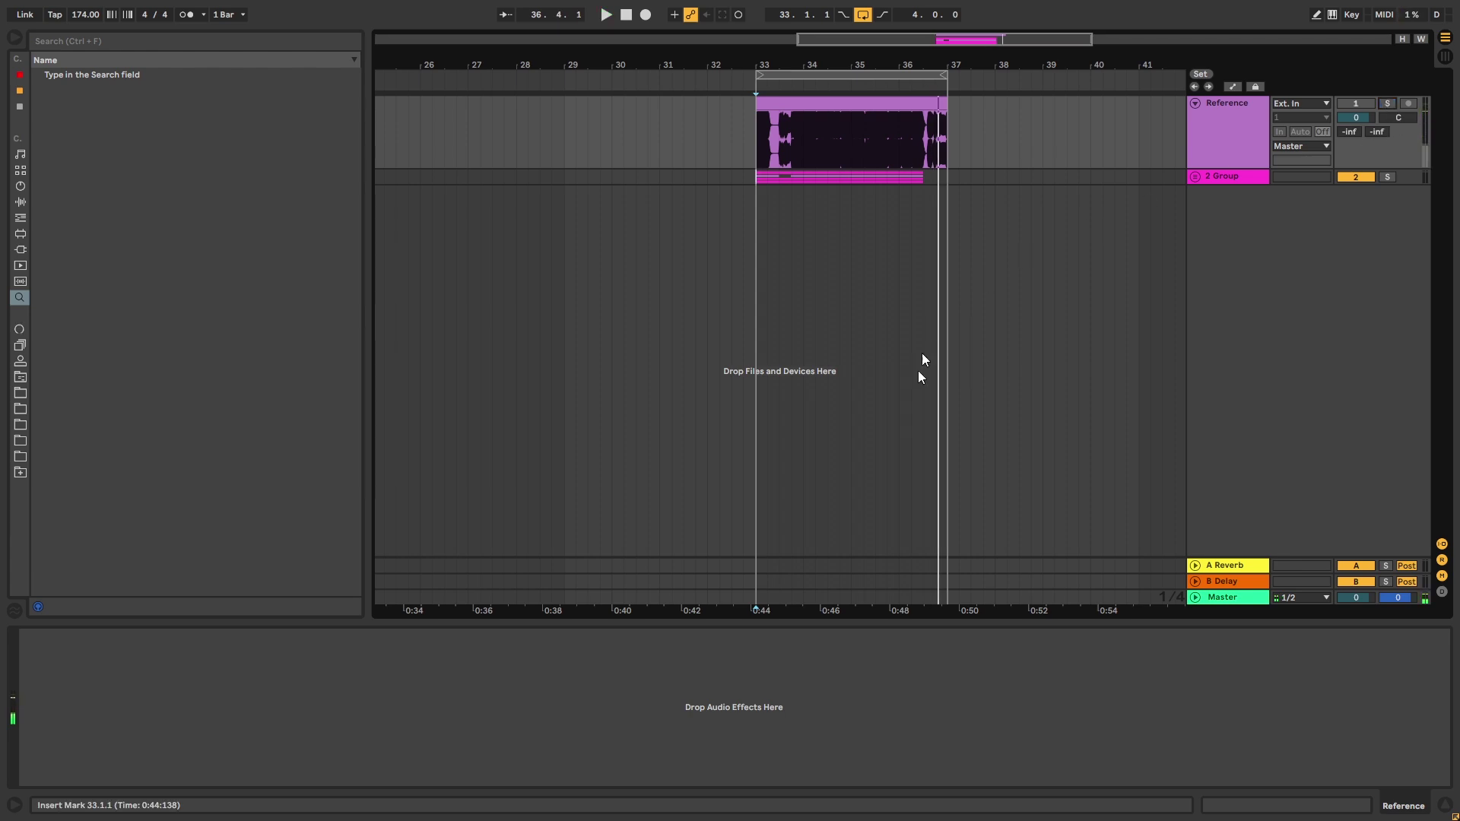
key("space")
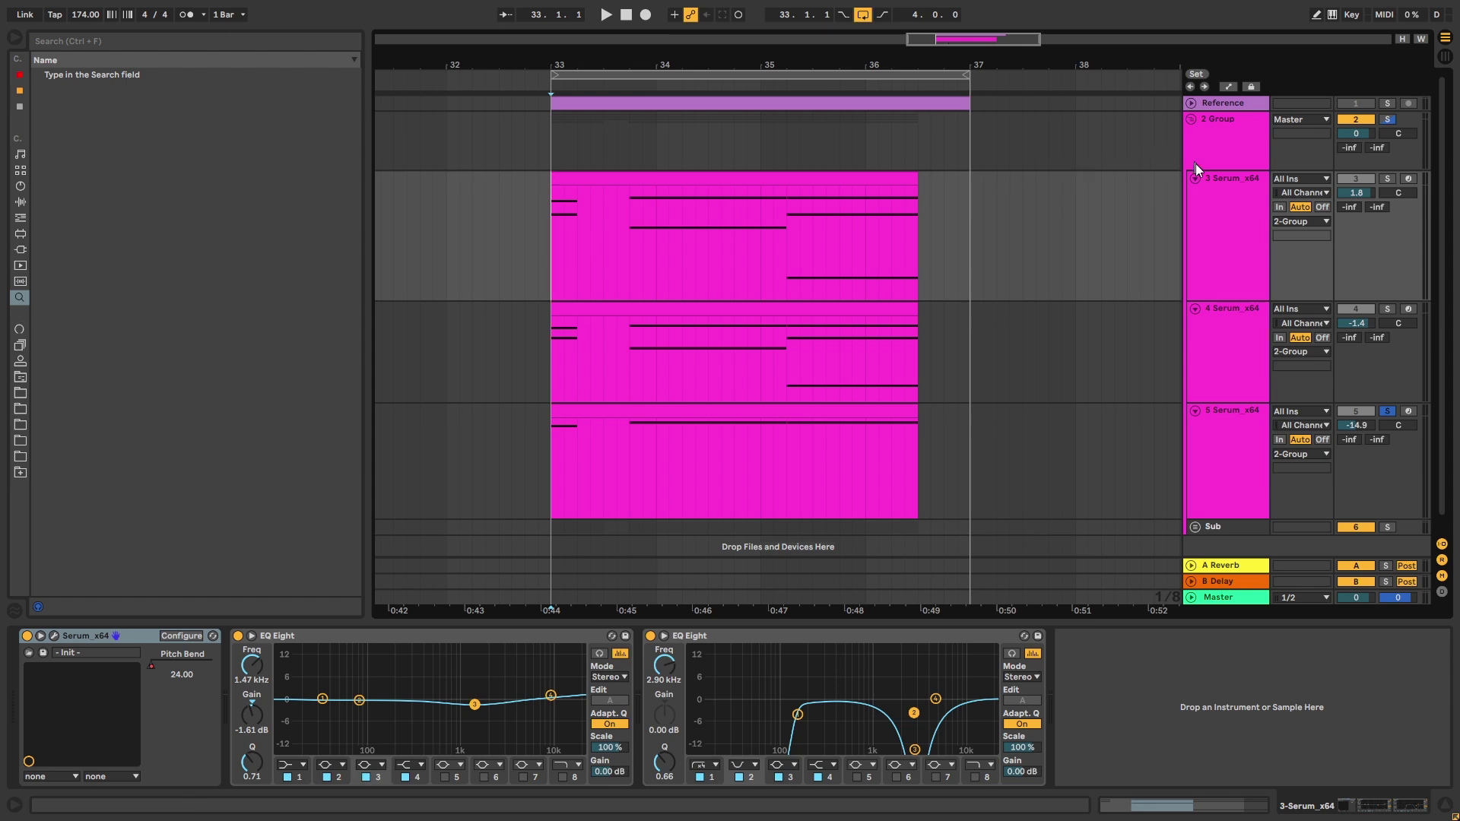
Step: During playback from bar 33, solo Serum tracks 3, 4 and 5 in turn, then select track 3
left_click(1387, 178)
key("space")
left_click(1387, 309)
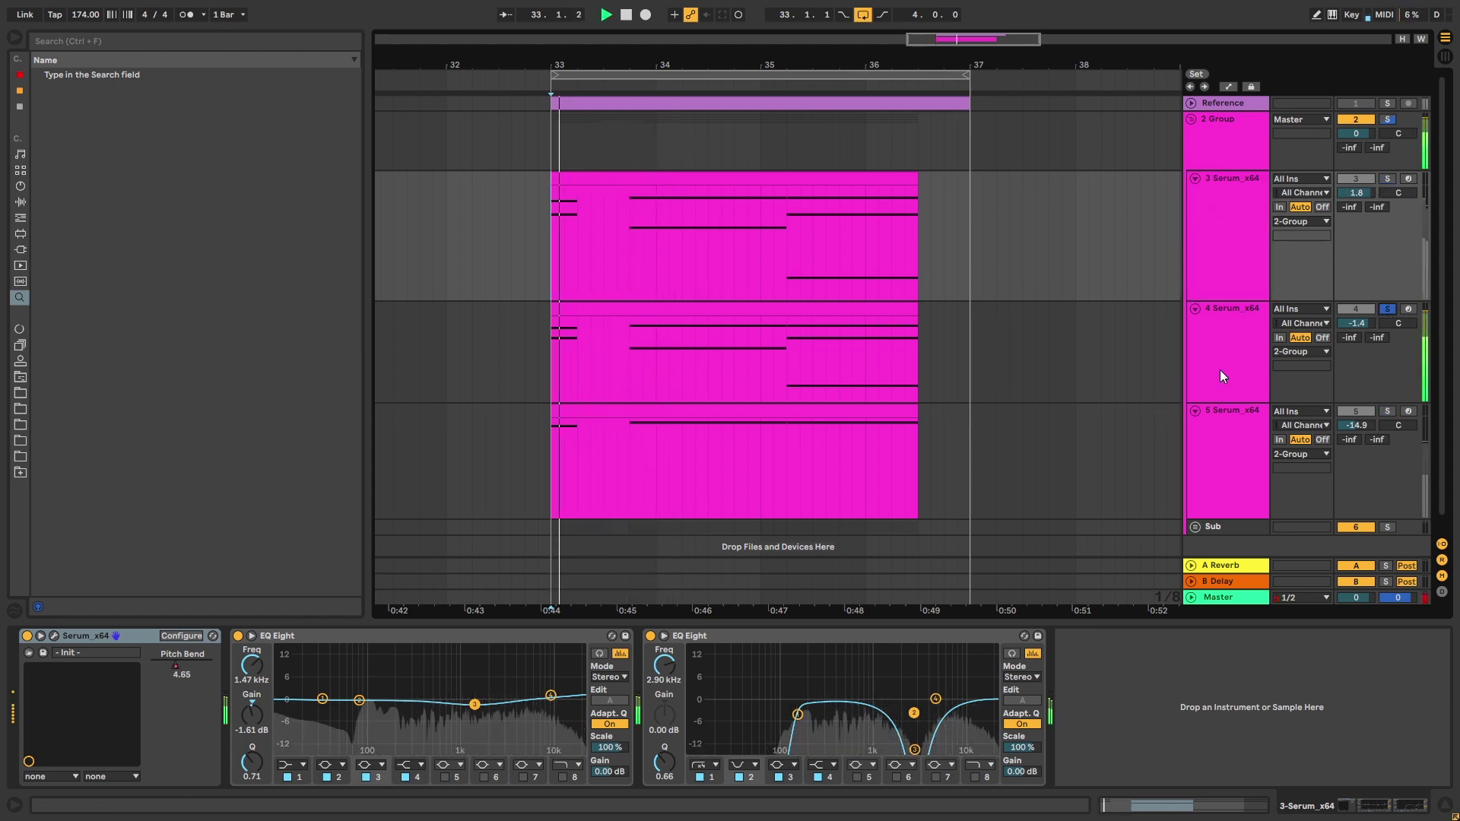
left_click(1385, 410)
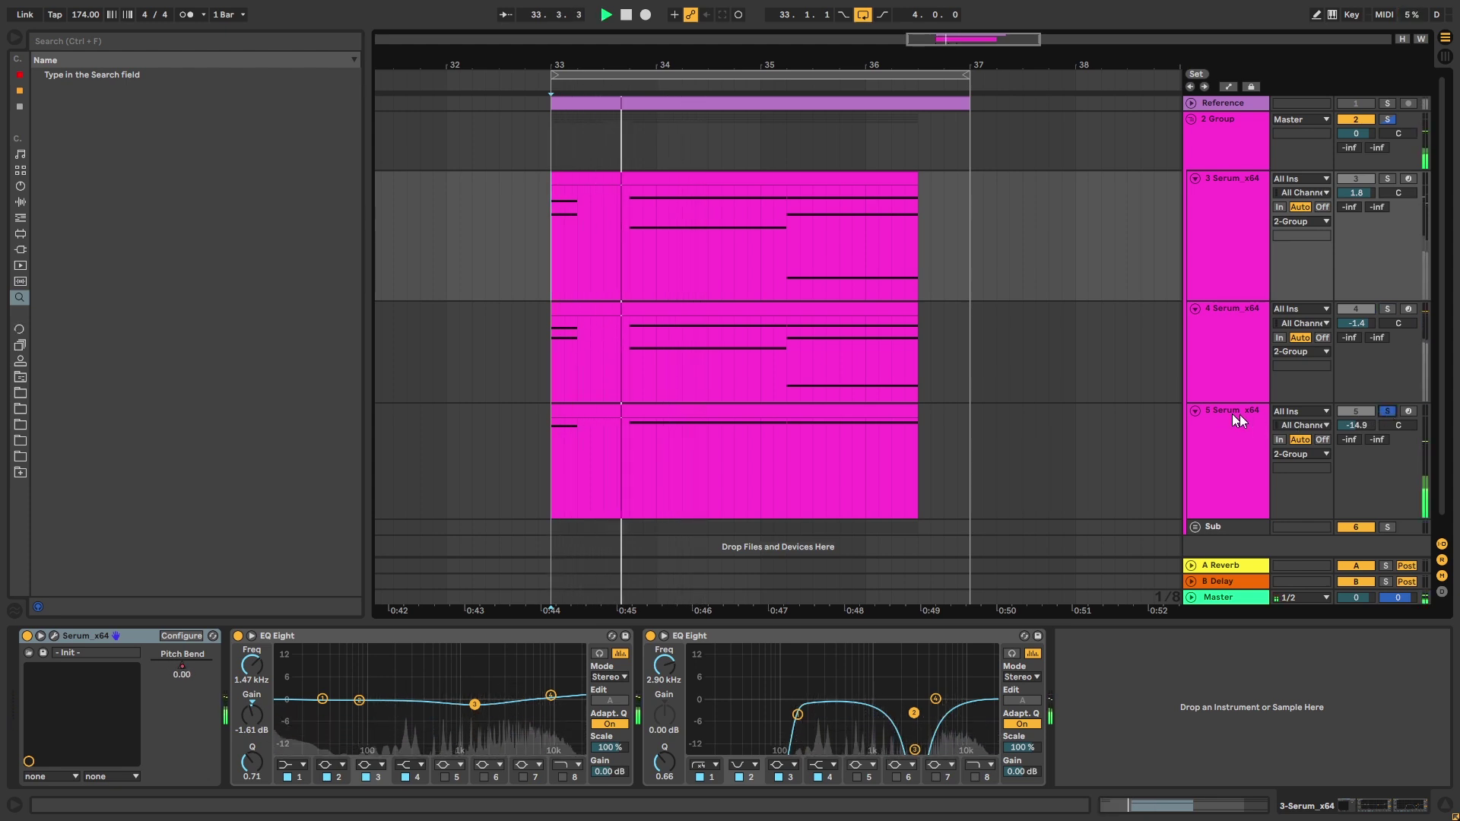
left_click(1213, 251)
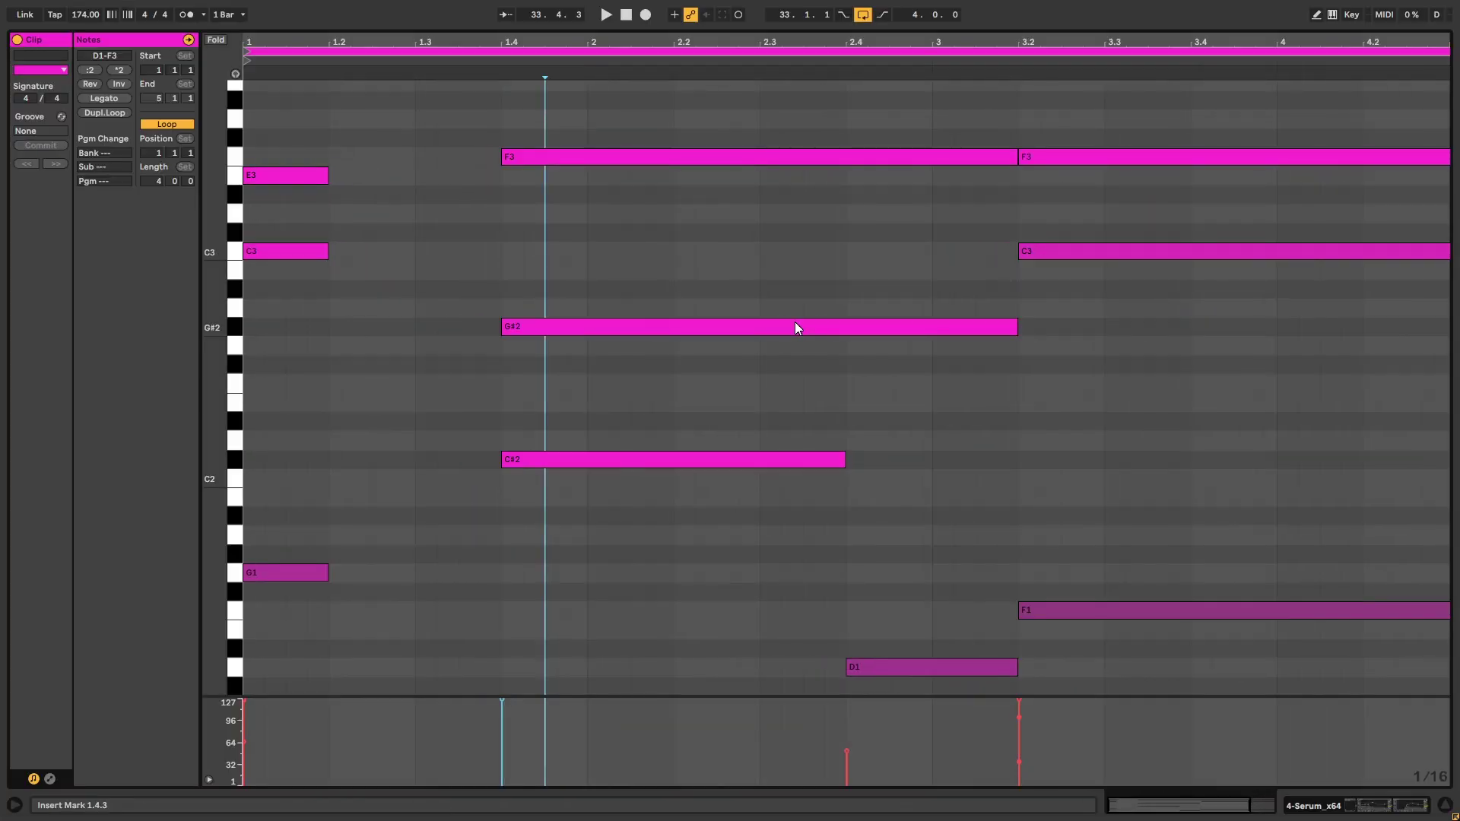
Step: Audition the opening chords, checking the C3, E3 and G1 notes around beat 1.4
left_click(361, 226)
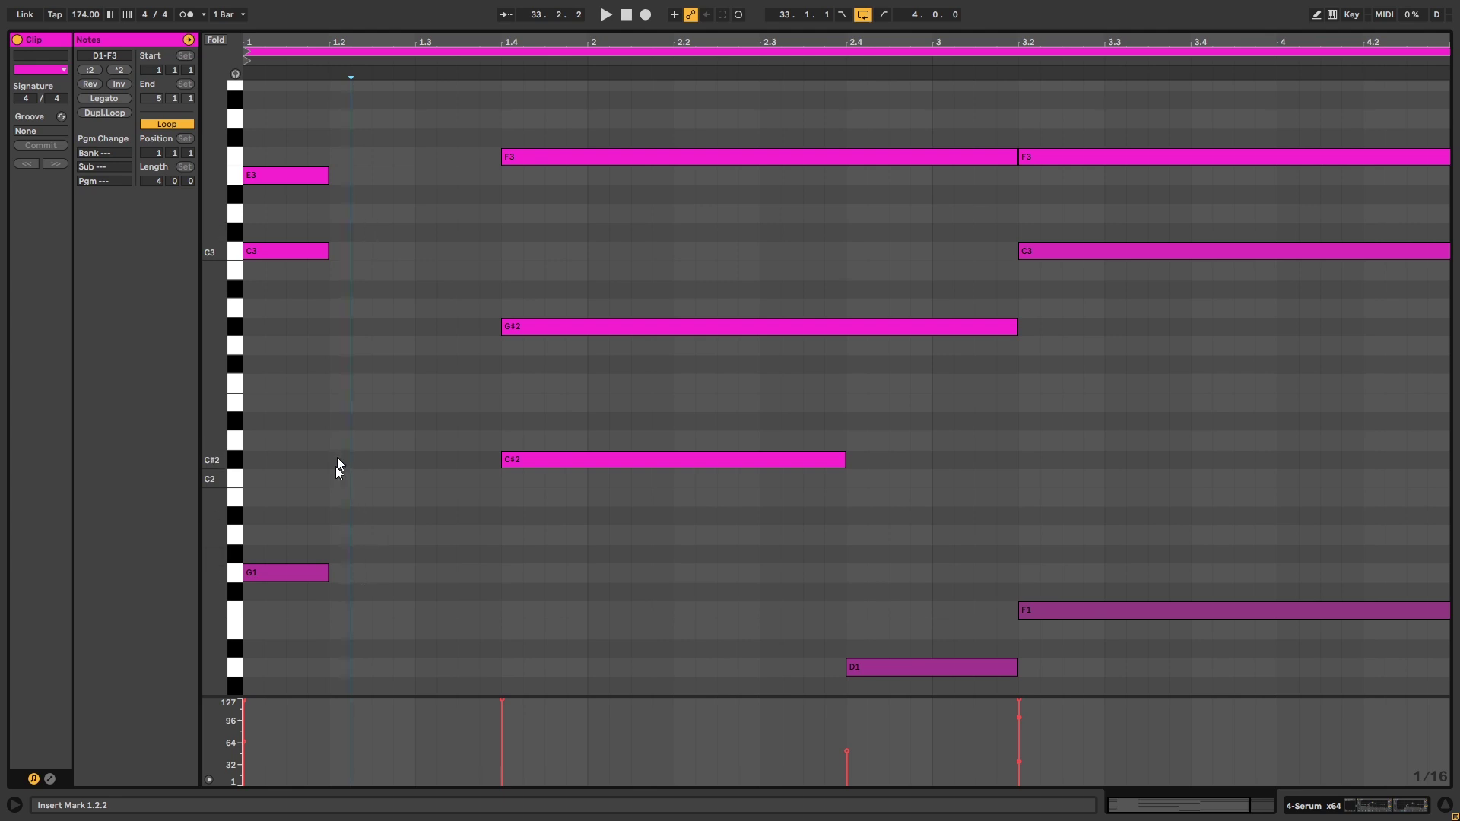
left_click_drag(311, 401, 290, 258)
left_click(273, 177)
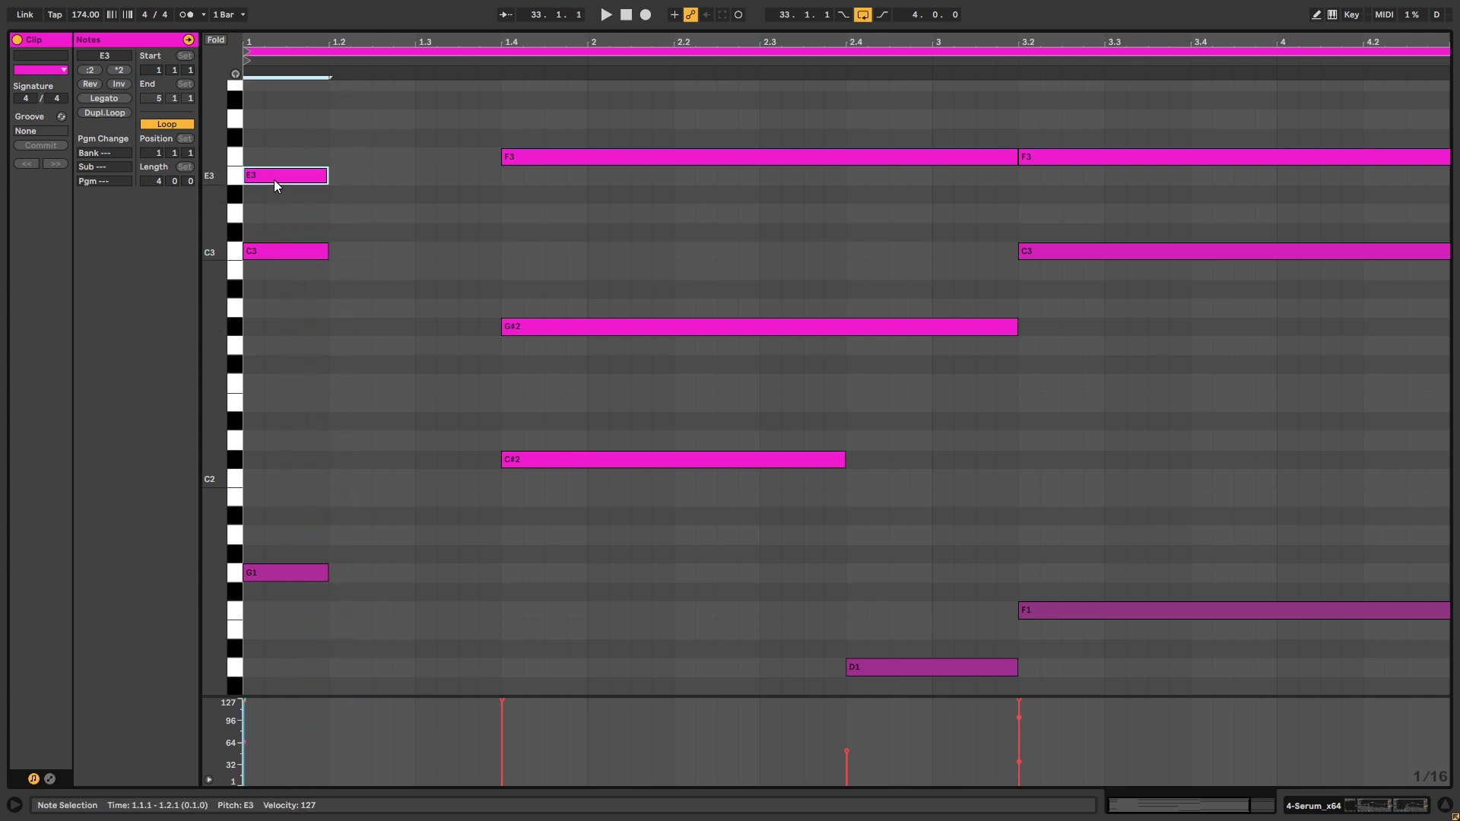
left_click(282, 575)
left_click(413, 434)
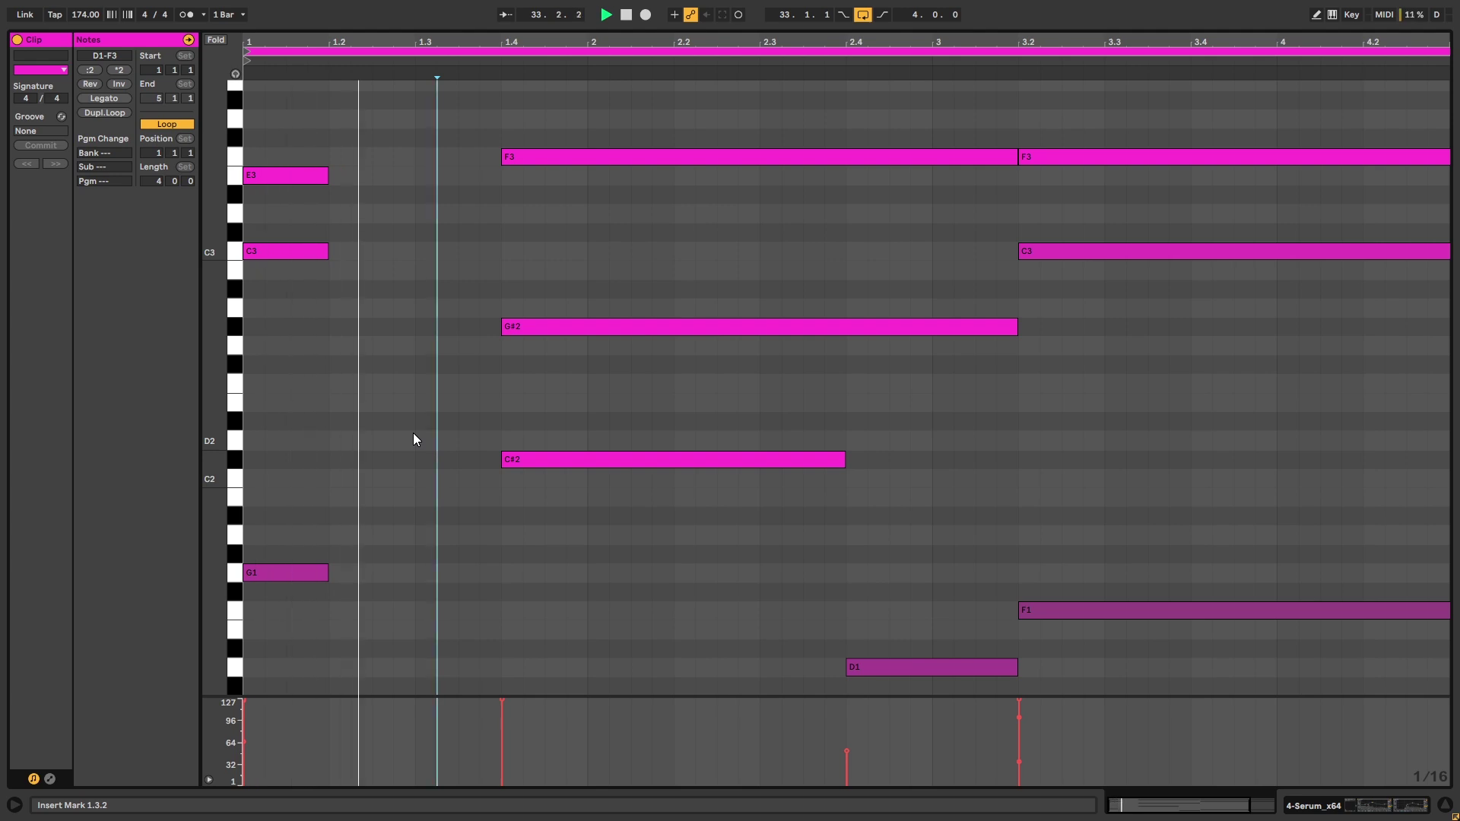
left_click(488, 381)
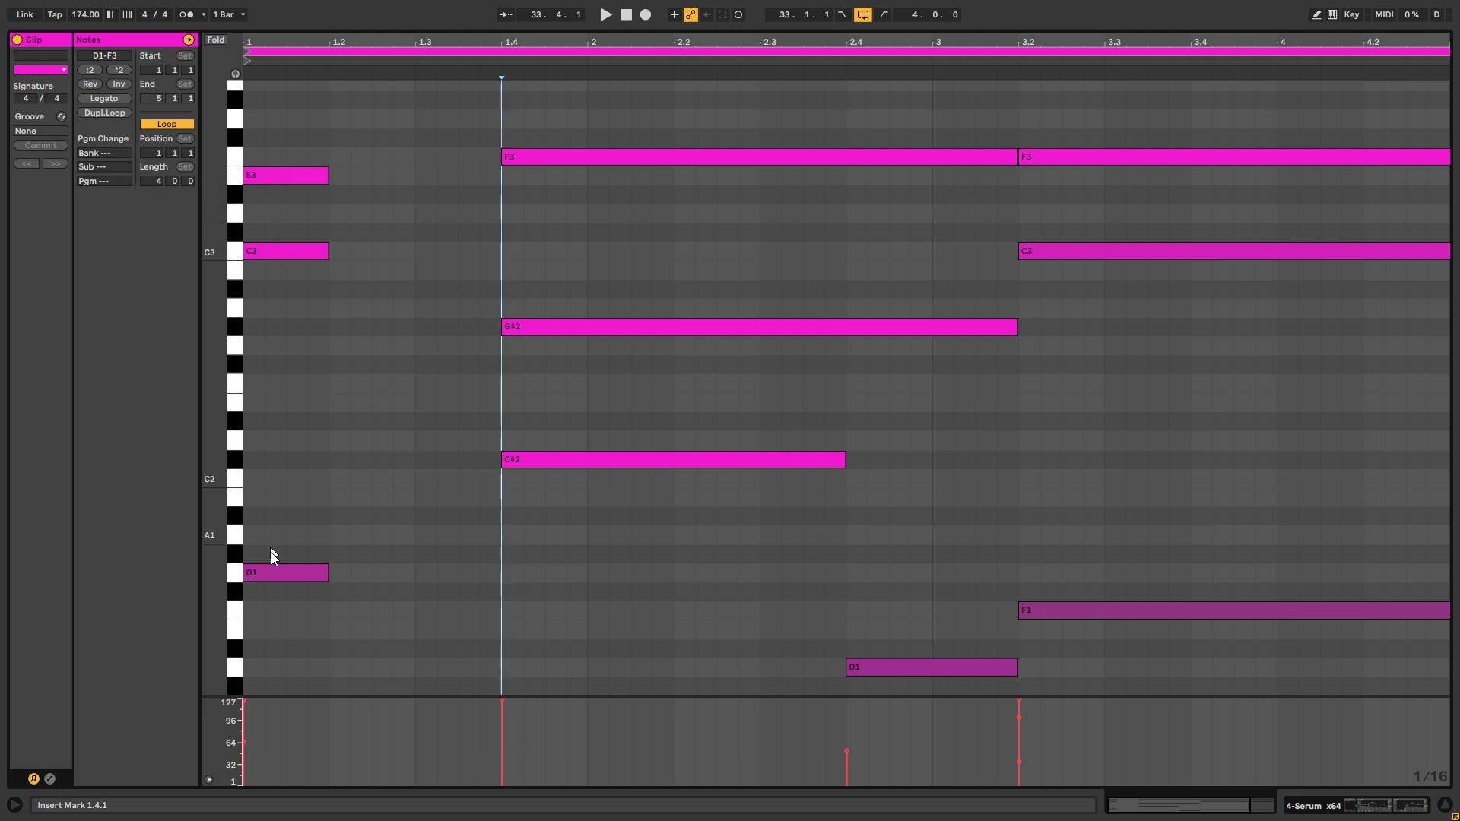
left_click(274, 571)
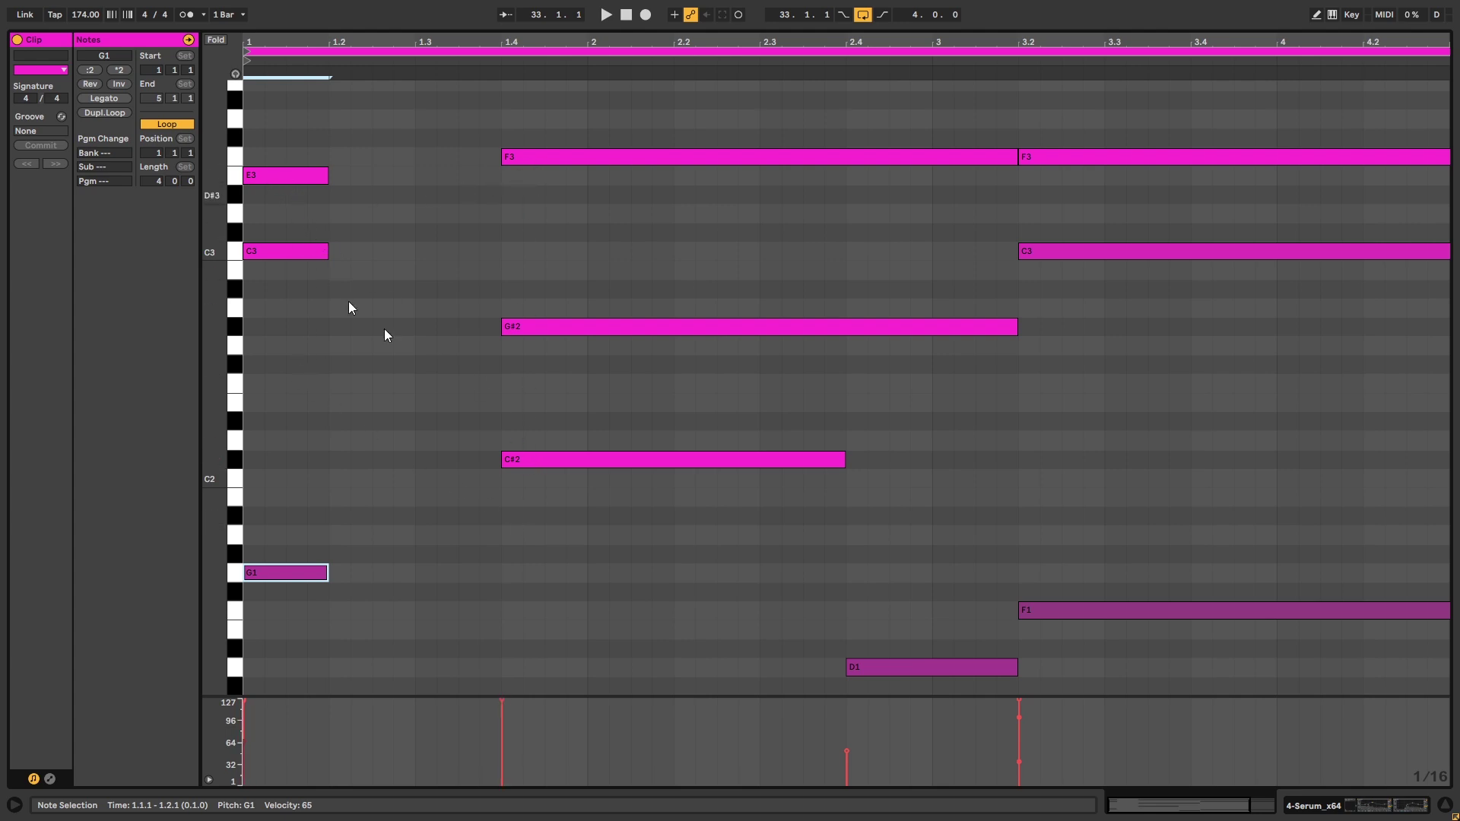
left_click(498, 487)
left_click(516, 442)
key("space")
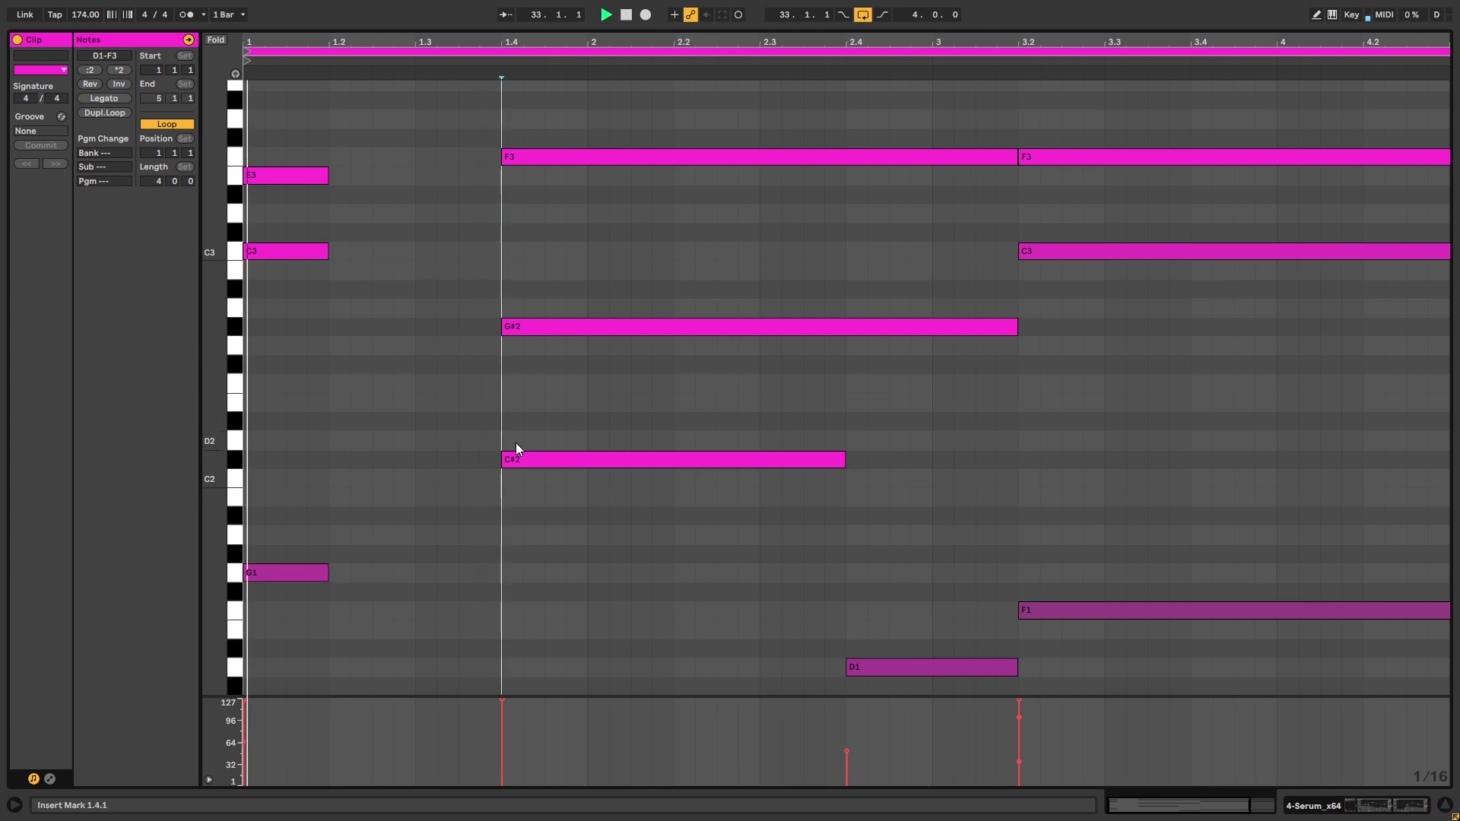
left_click(518, 437)
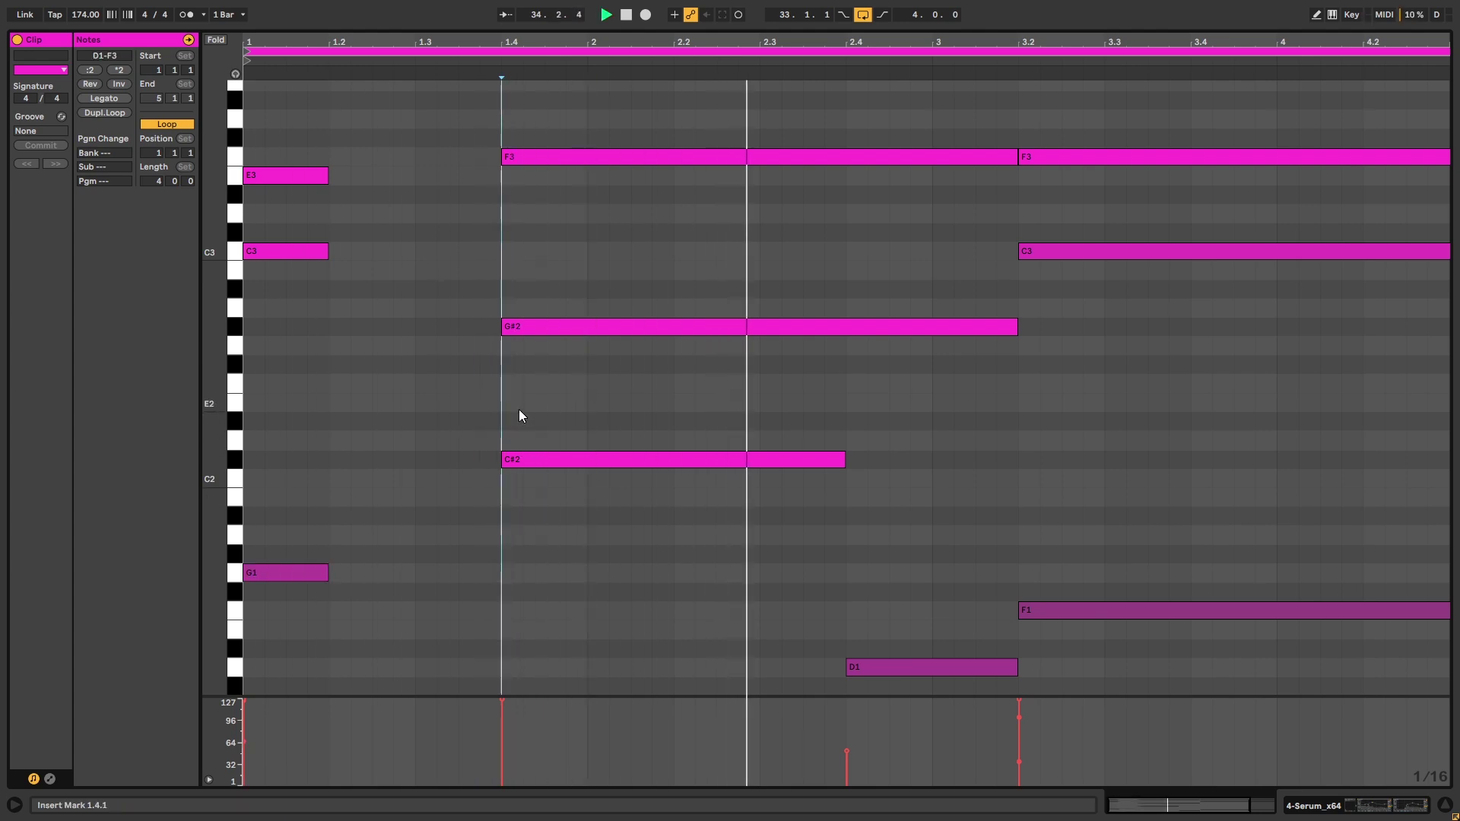
Step: Raise G1 to G2 and C#2 to C#3, play the re-voiced chords, then undo both
left_click(289, 573)
key("shift+Up")
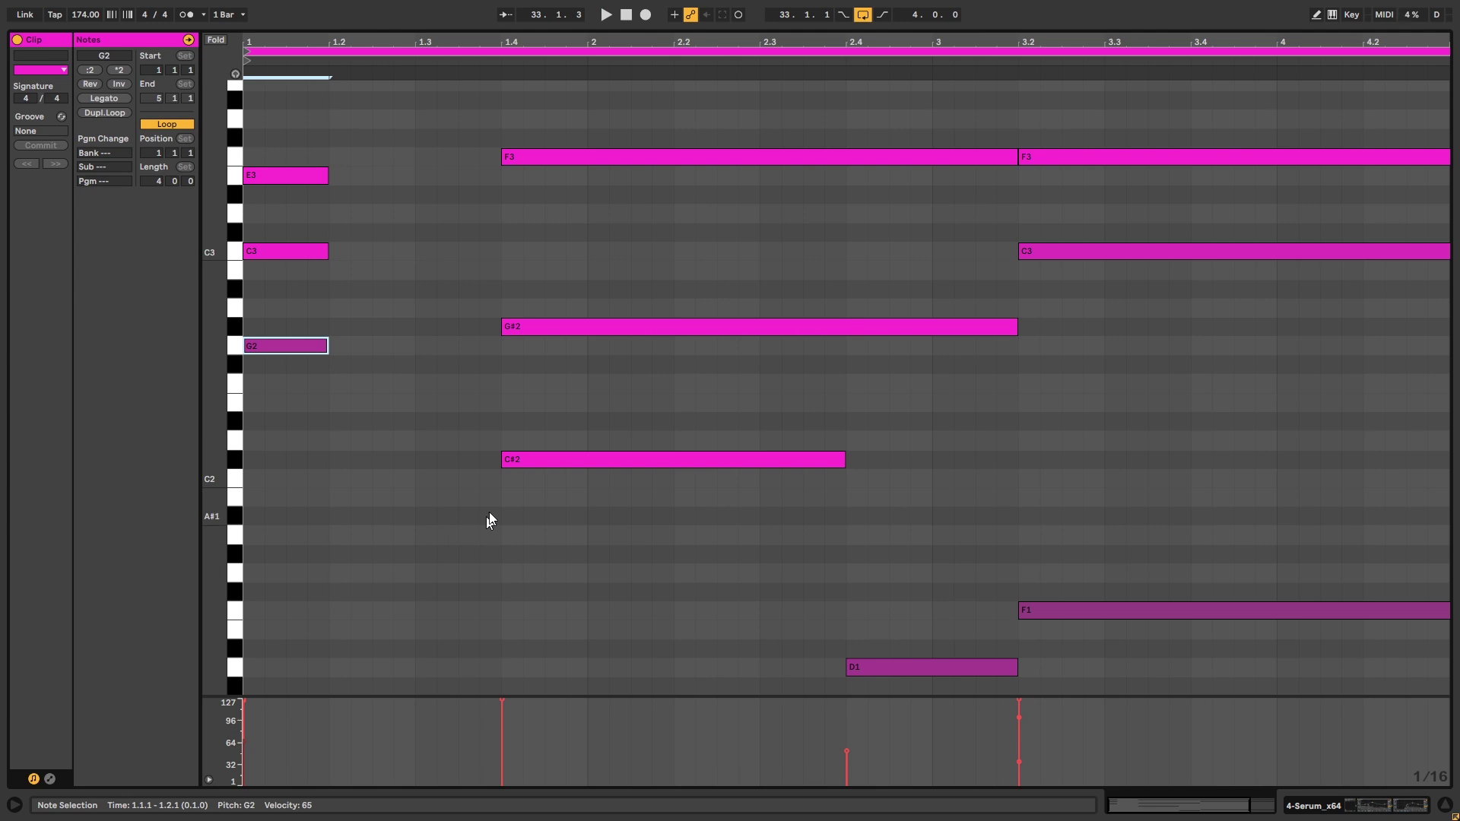
left_click(515, 459)
key("shift+Up")
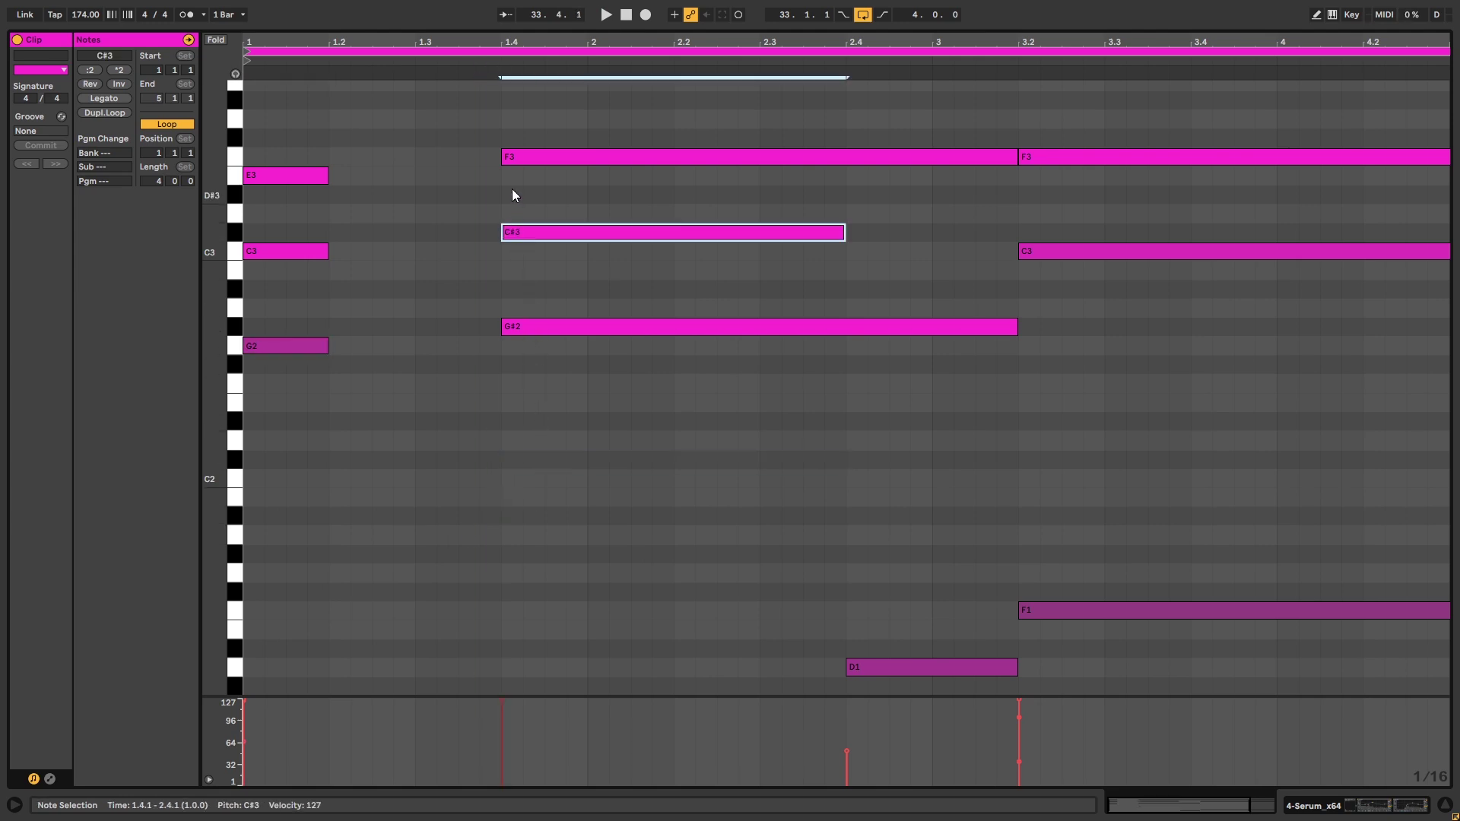
left_click(519, 157)
key("alt+Left")
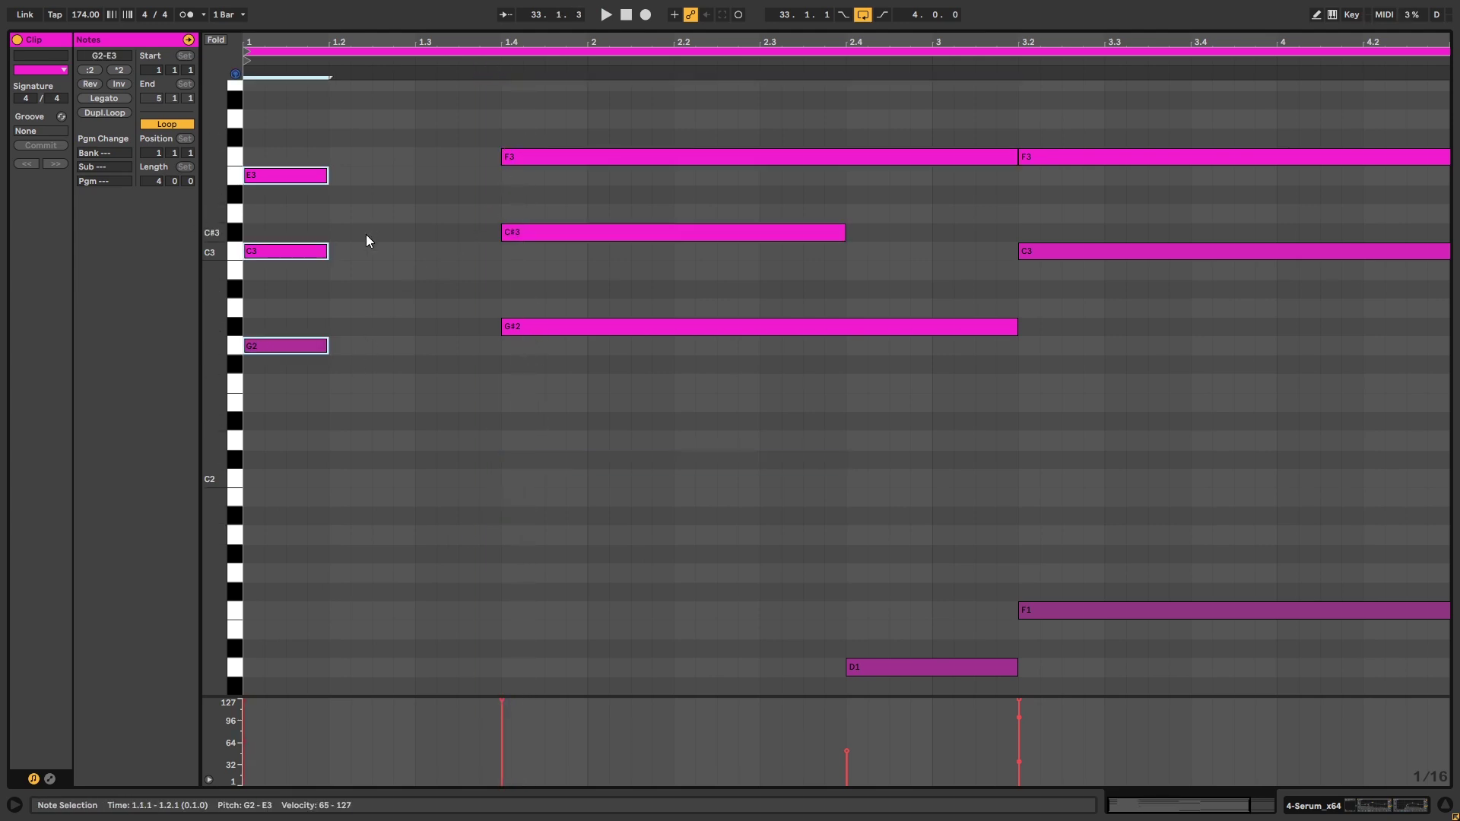
key("space")
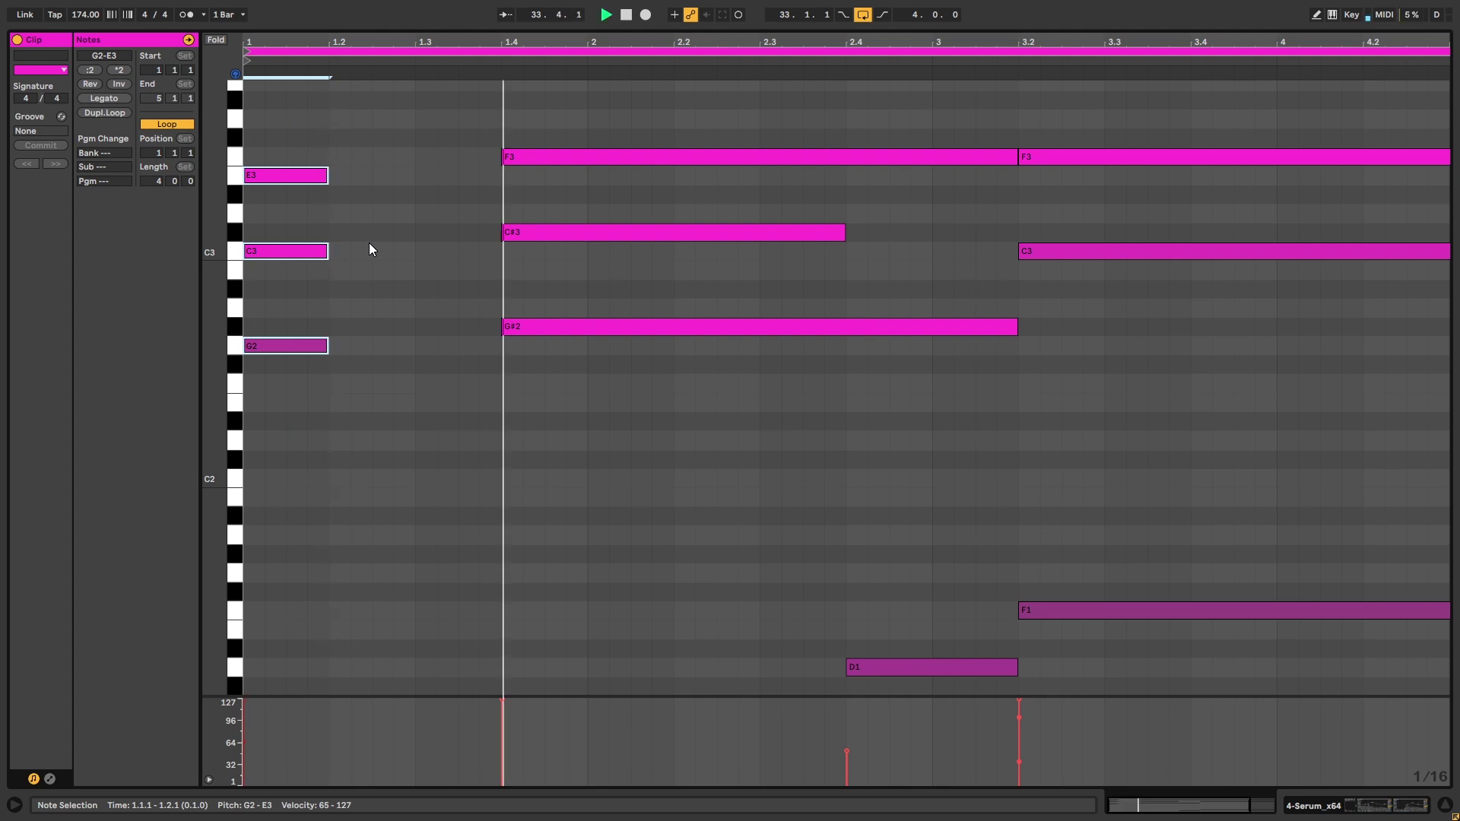
left_click(486, 268)
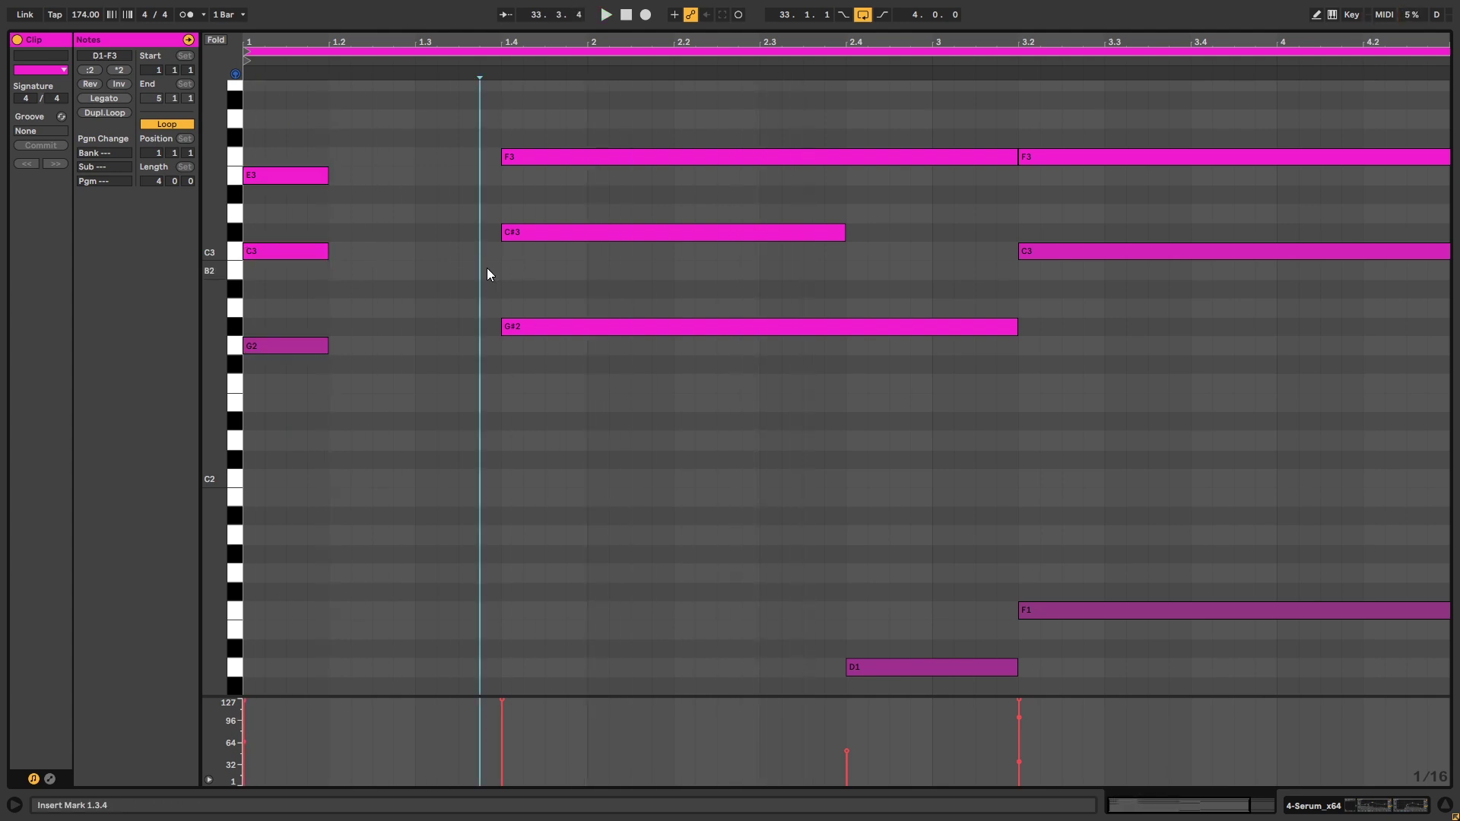
key("ctrl+z")
key("ctrl+z")
key("space")
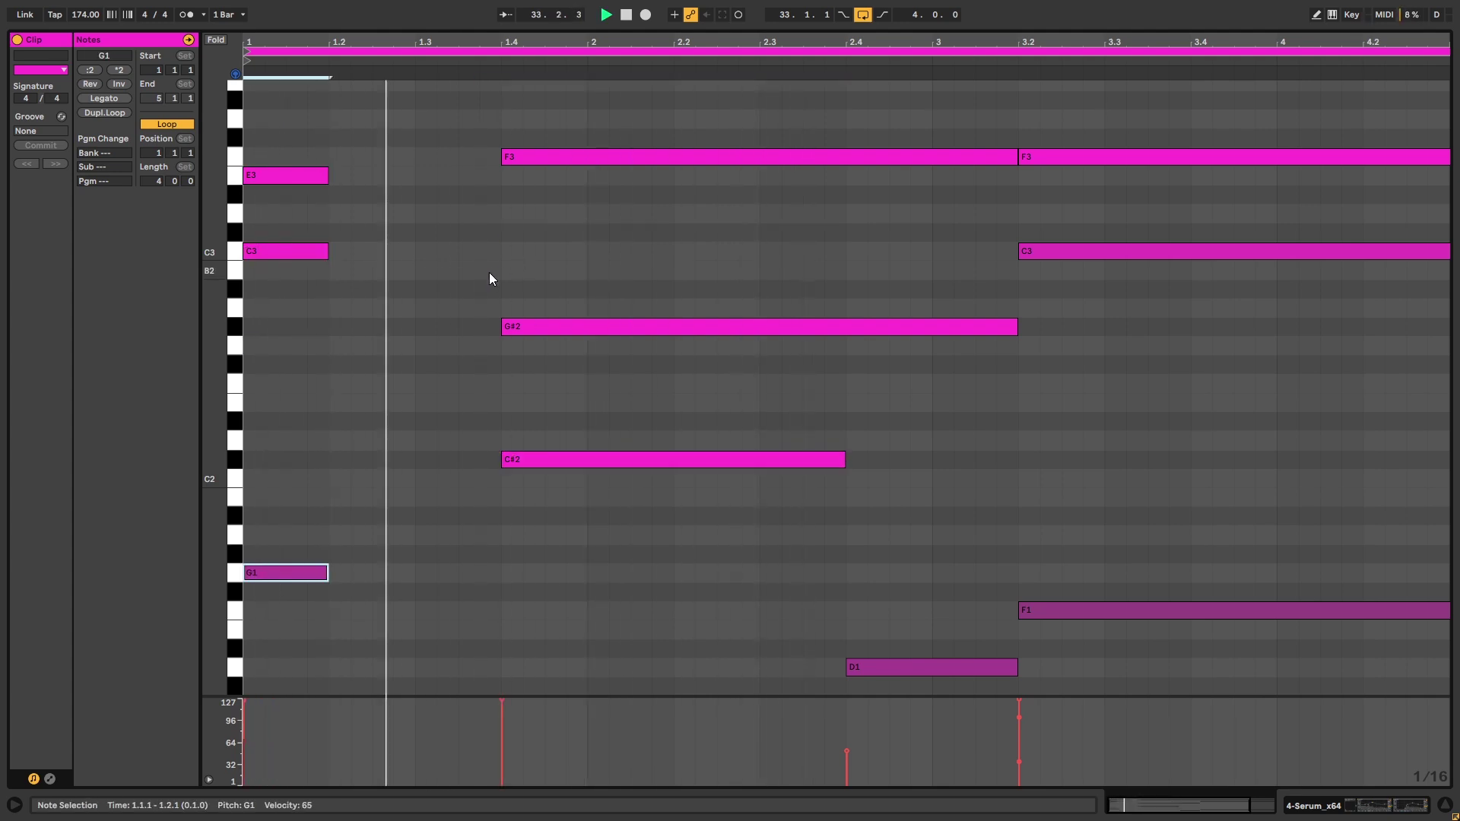
Step: Raise the D1 note at beat 2.4 a semitone to D#1 and play it back
left_click(806, 295)
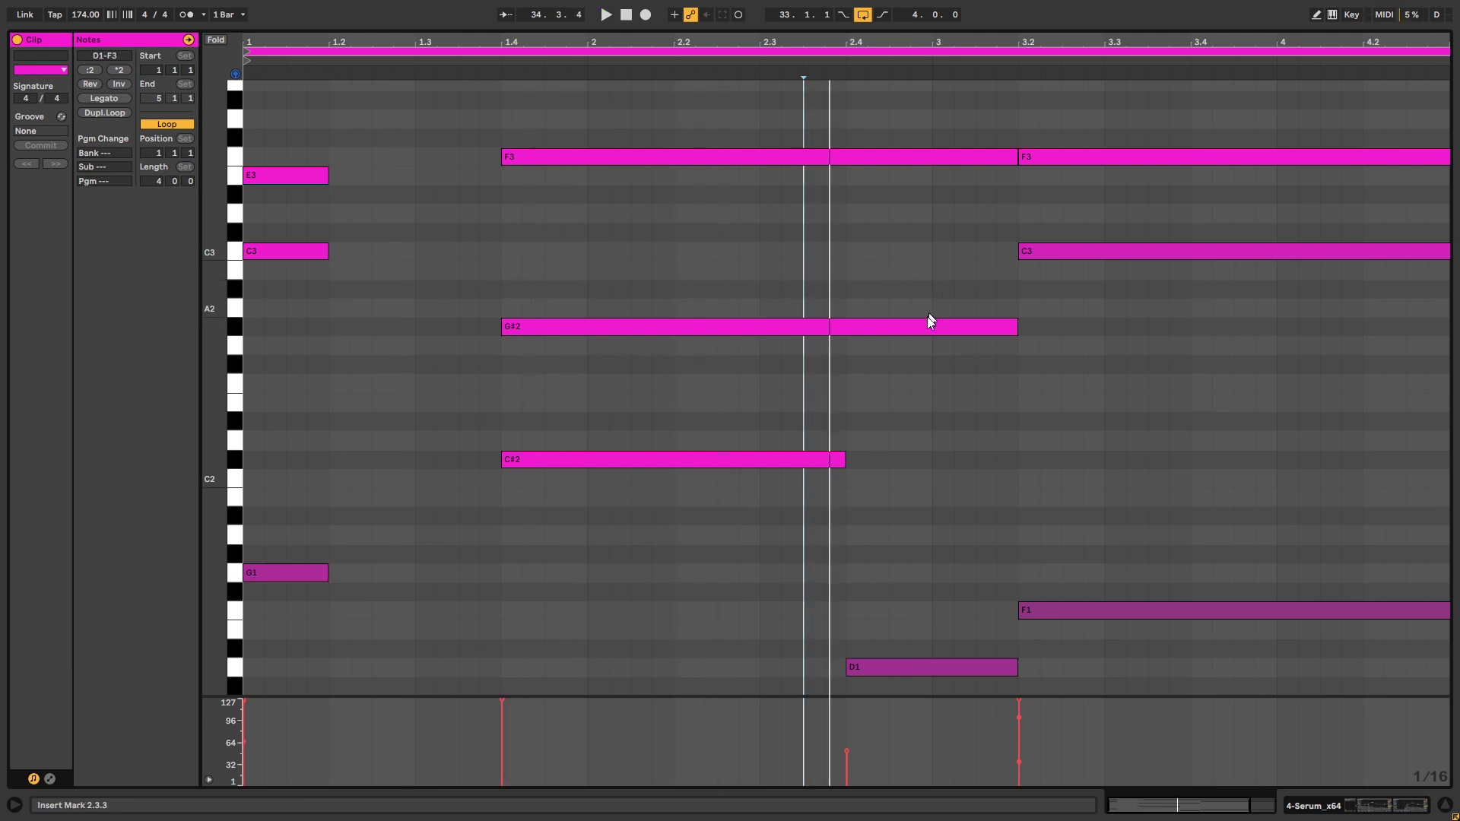
left_click(850, 520)
key("space")
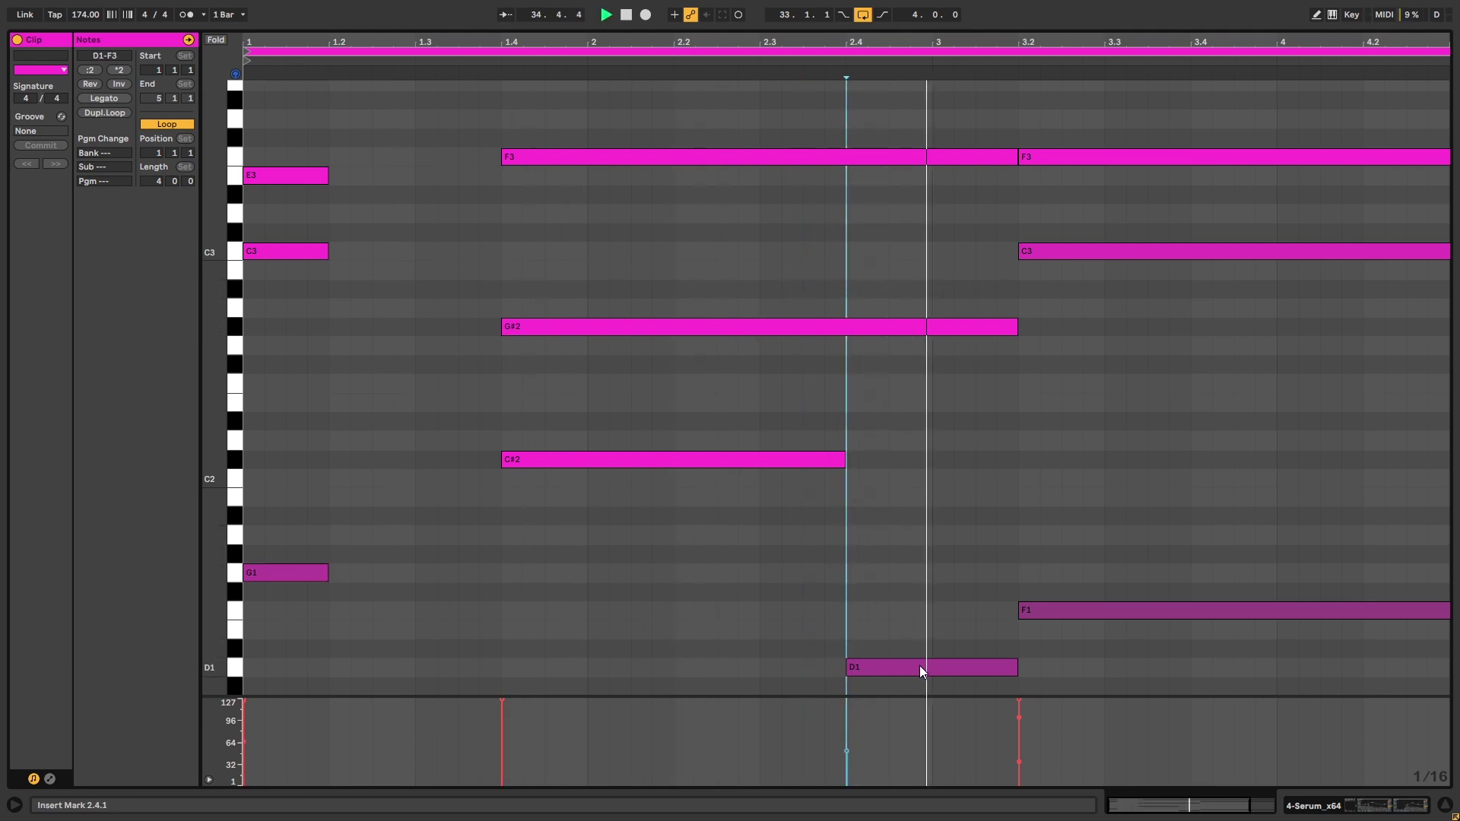
left_click_drag(920, 665, 914, 649)
key("space")
left_click(850, 628)
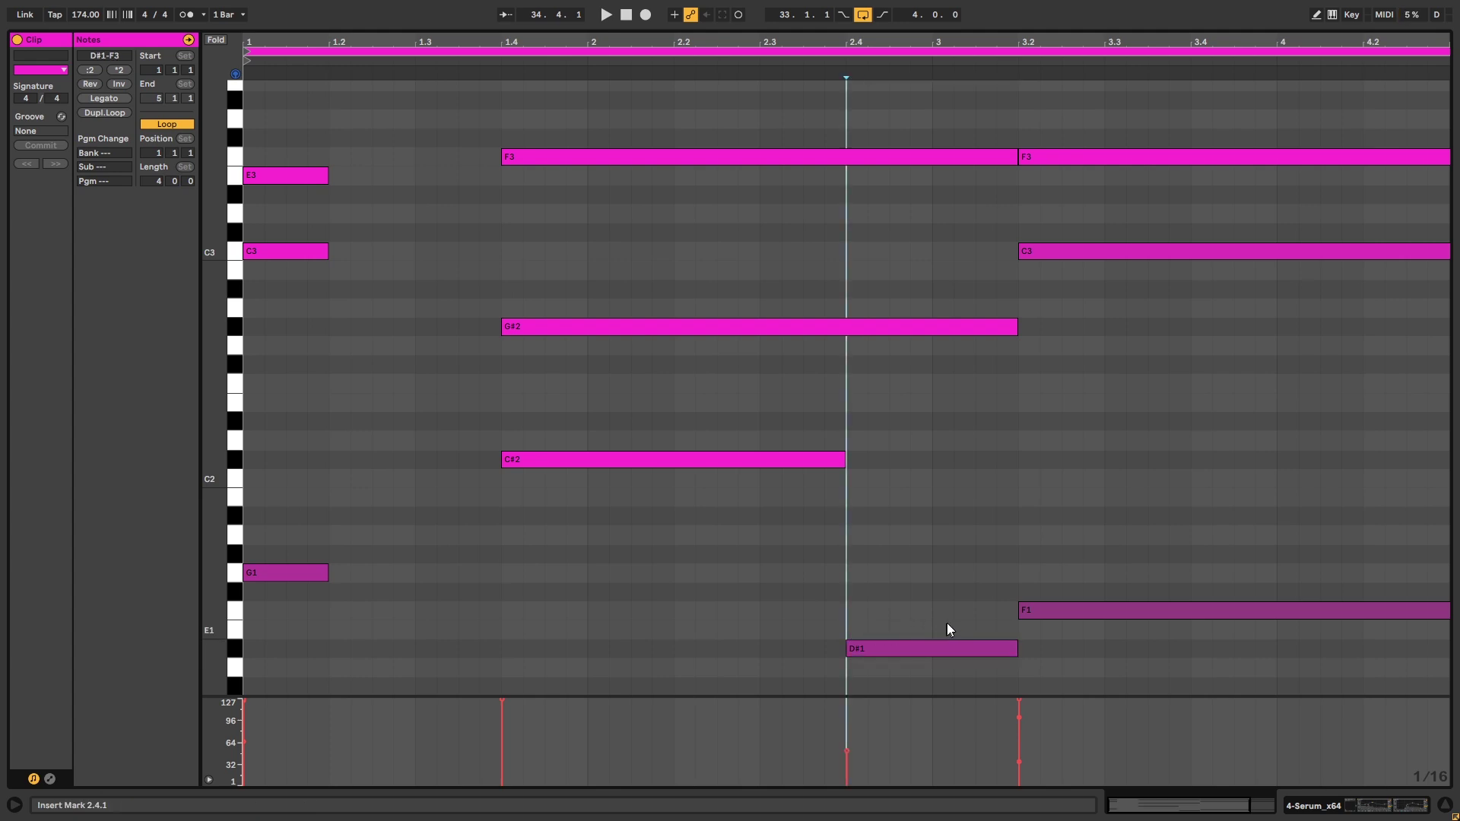
key("space")
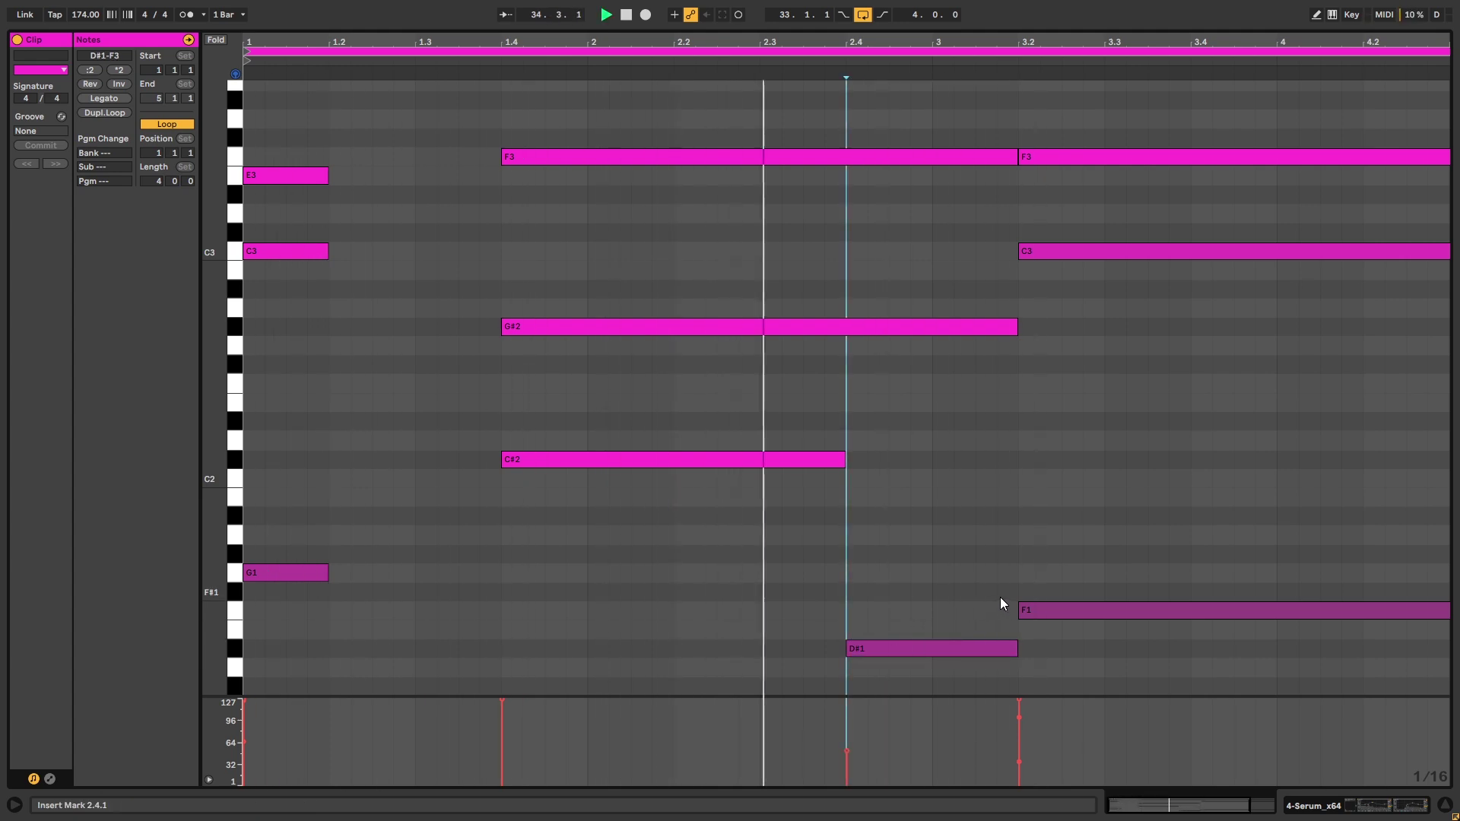
Step: Transpose the F1 bass note at beat 3.2 up an octave and check the C3 and F3 notes
key("space")
left_click(1030, 522)
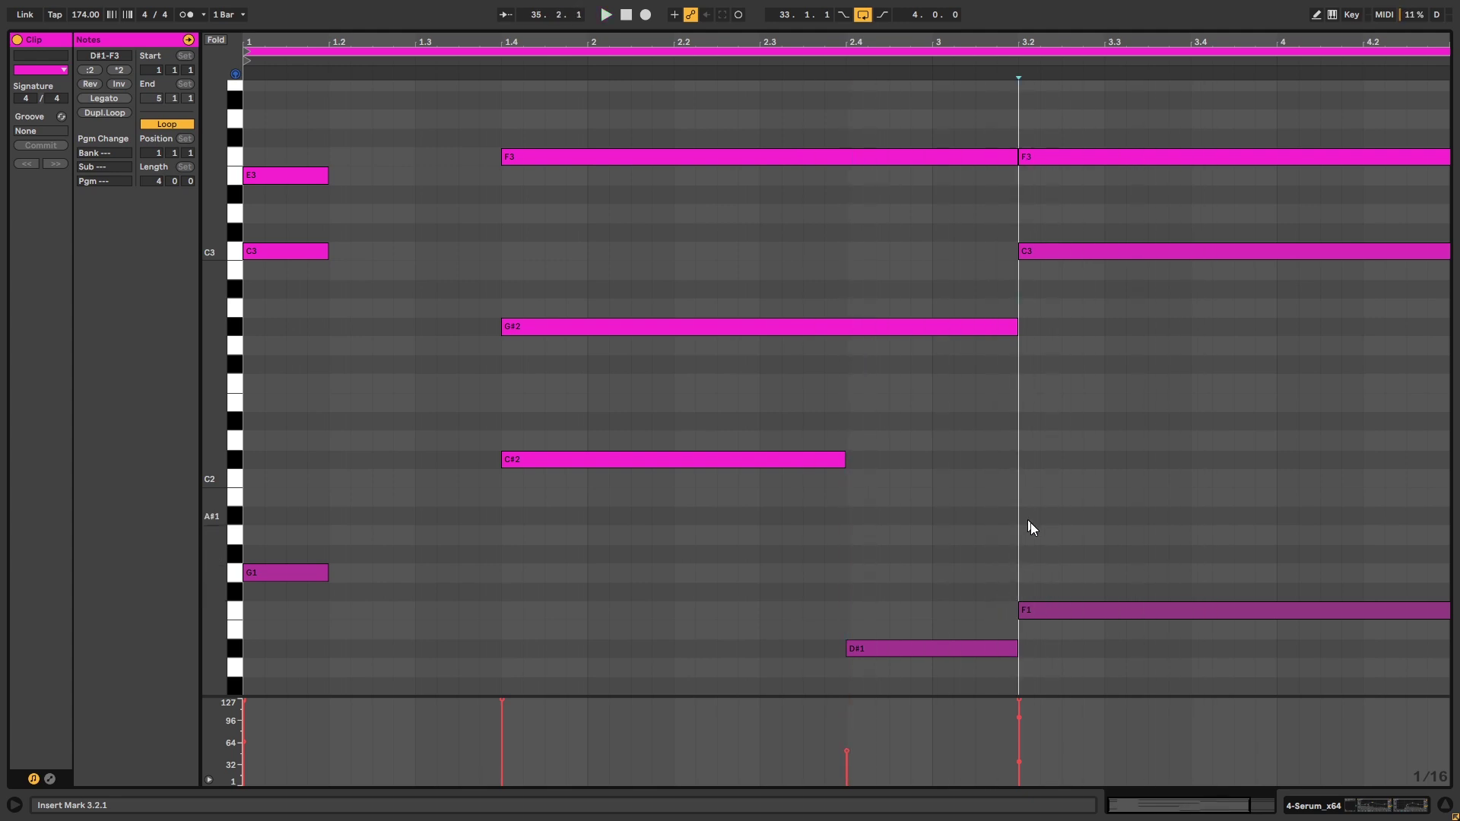
left_click_drag(1120, 510, 1128, 616)
key("shift+Up")
left_click(1064, 475)
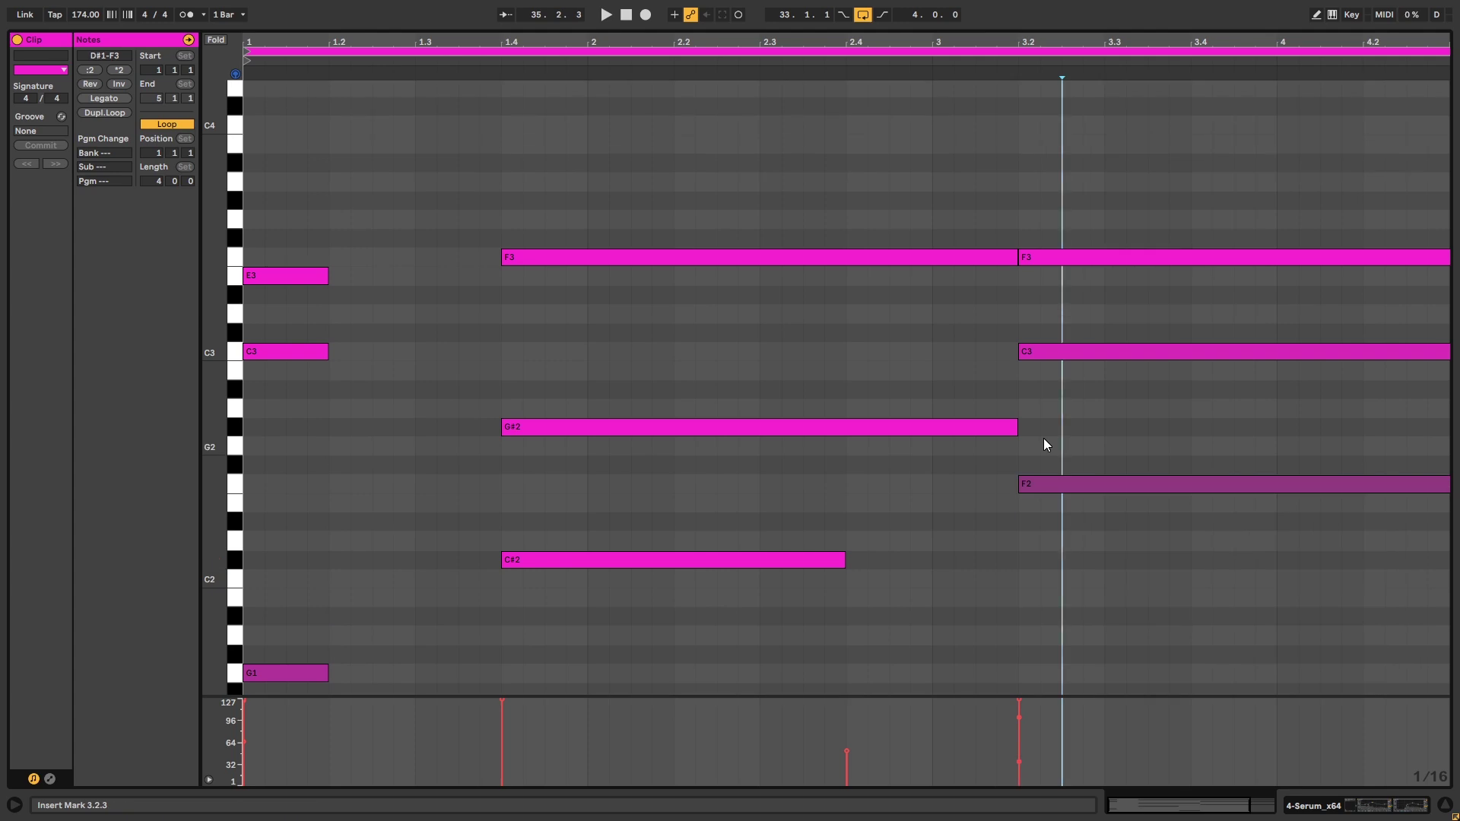
left_click(1047, 351)
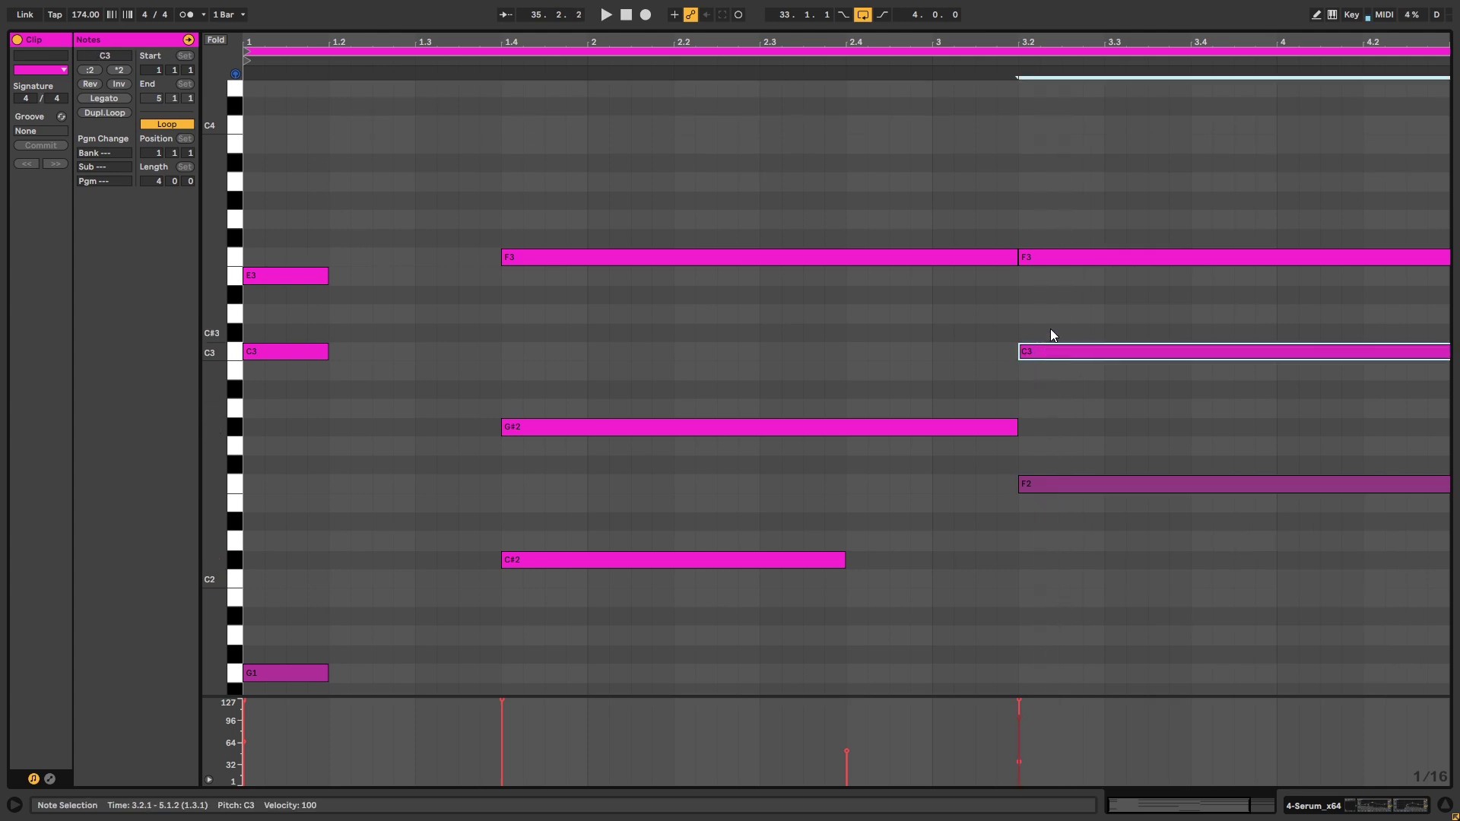
left_click(1047, 294)
left_click(1051, 256)
left_click(1061, 374)
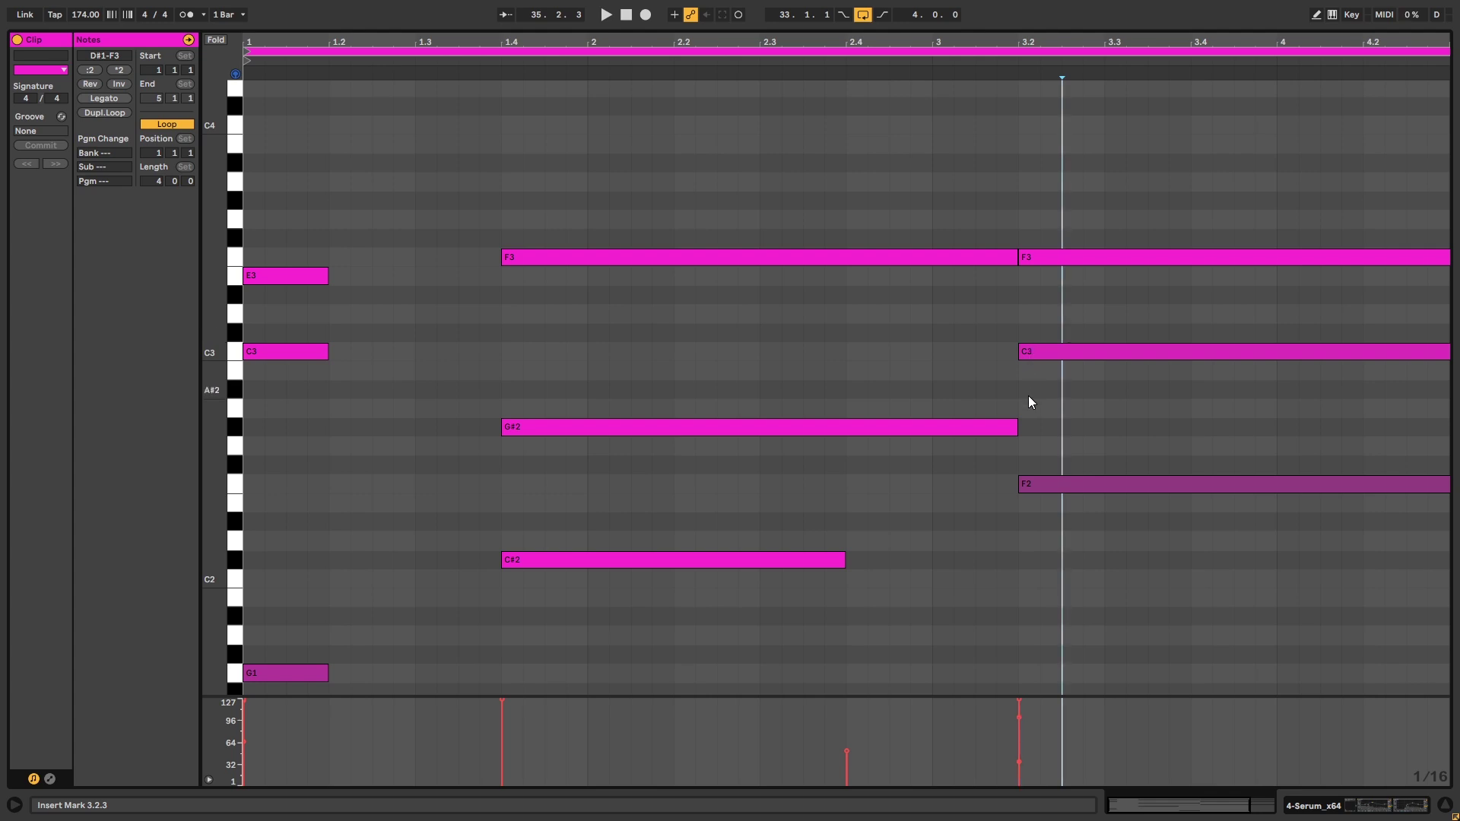
Step: Move the F2 note back down to F1 and play the clip
left_click(1071, 484)
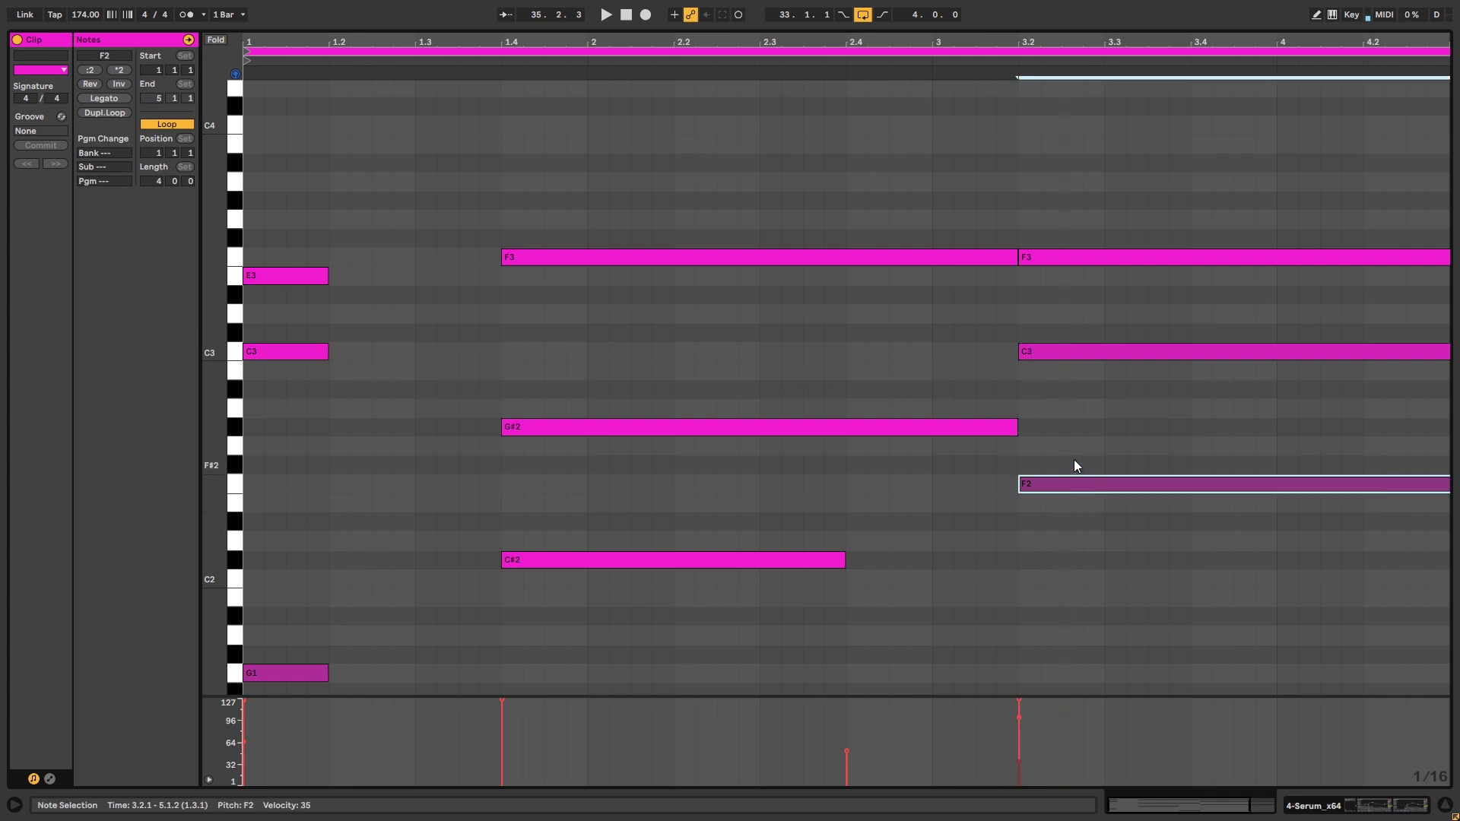
scroll(1074, 461, "down", 3)
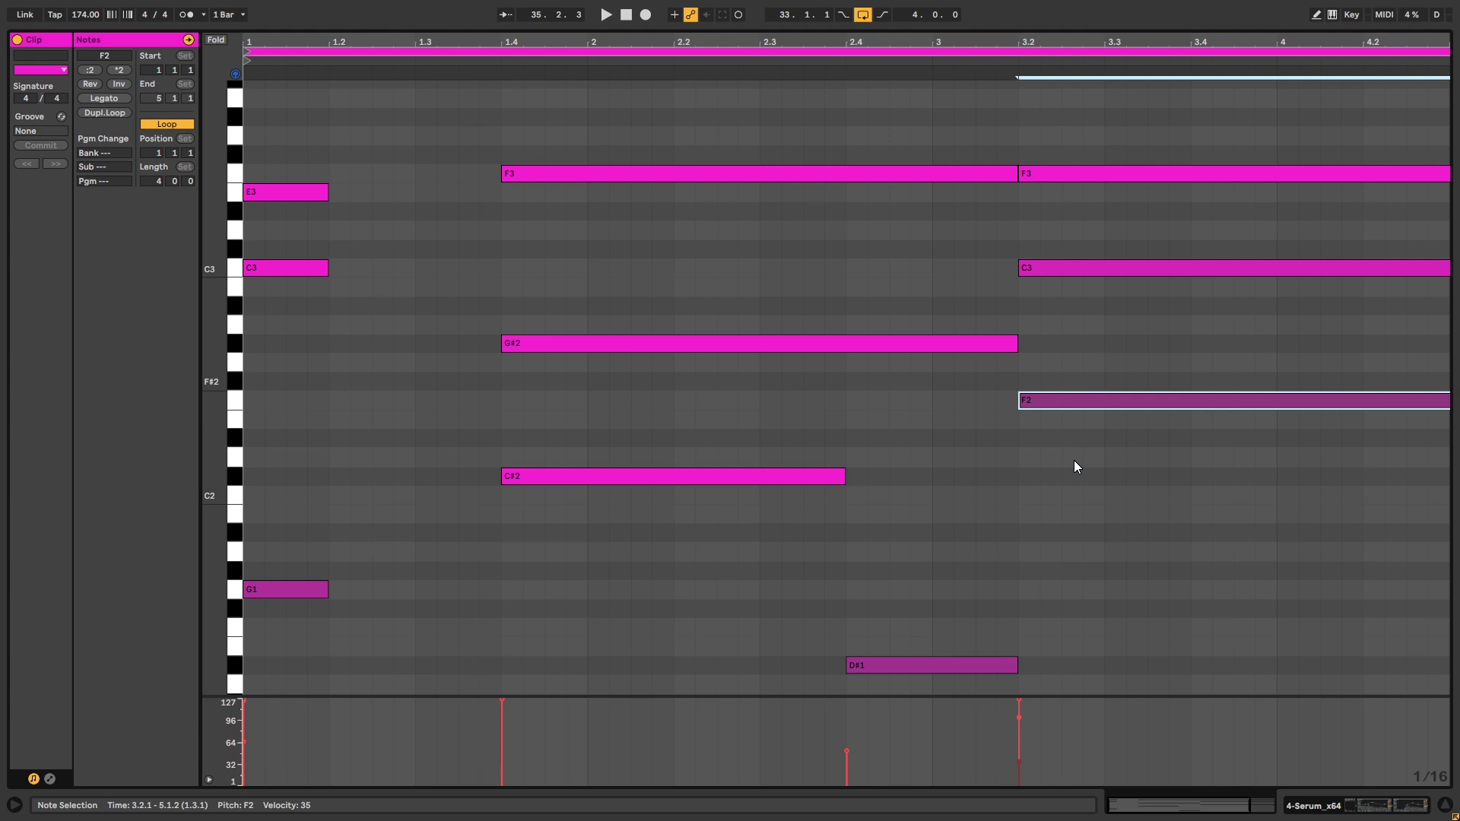
key("shift+Down")
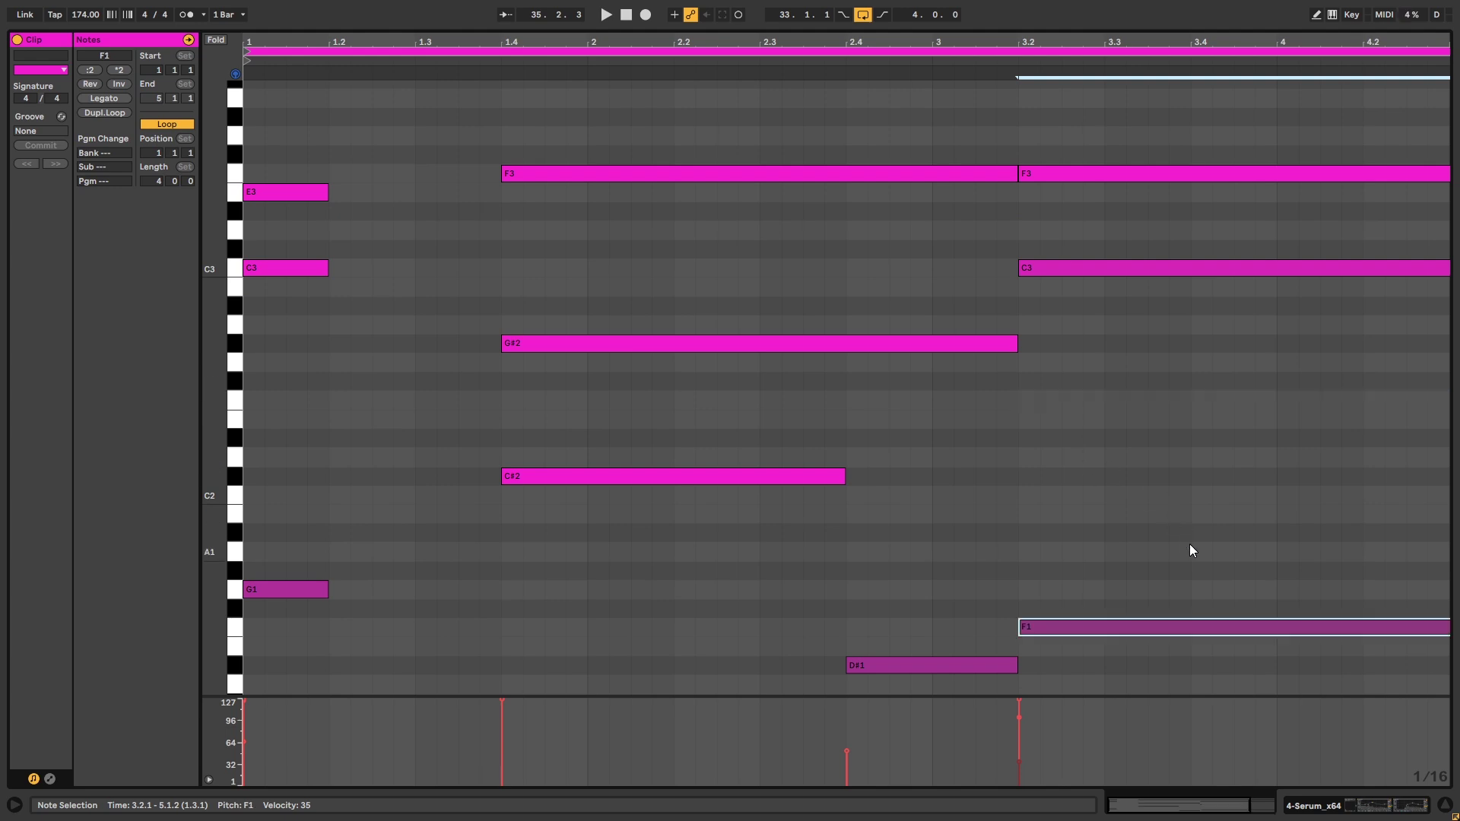
scroll(1190, 543, "up", 1)
scroll(1190, 548, "down", 2)
key("space")
mouse_move(215, 398)
left_mouse_down()
mouse_move(191, 399)
mouse_move(229, 399)
left_mouse_up()
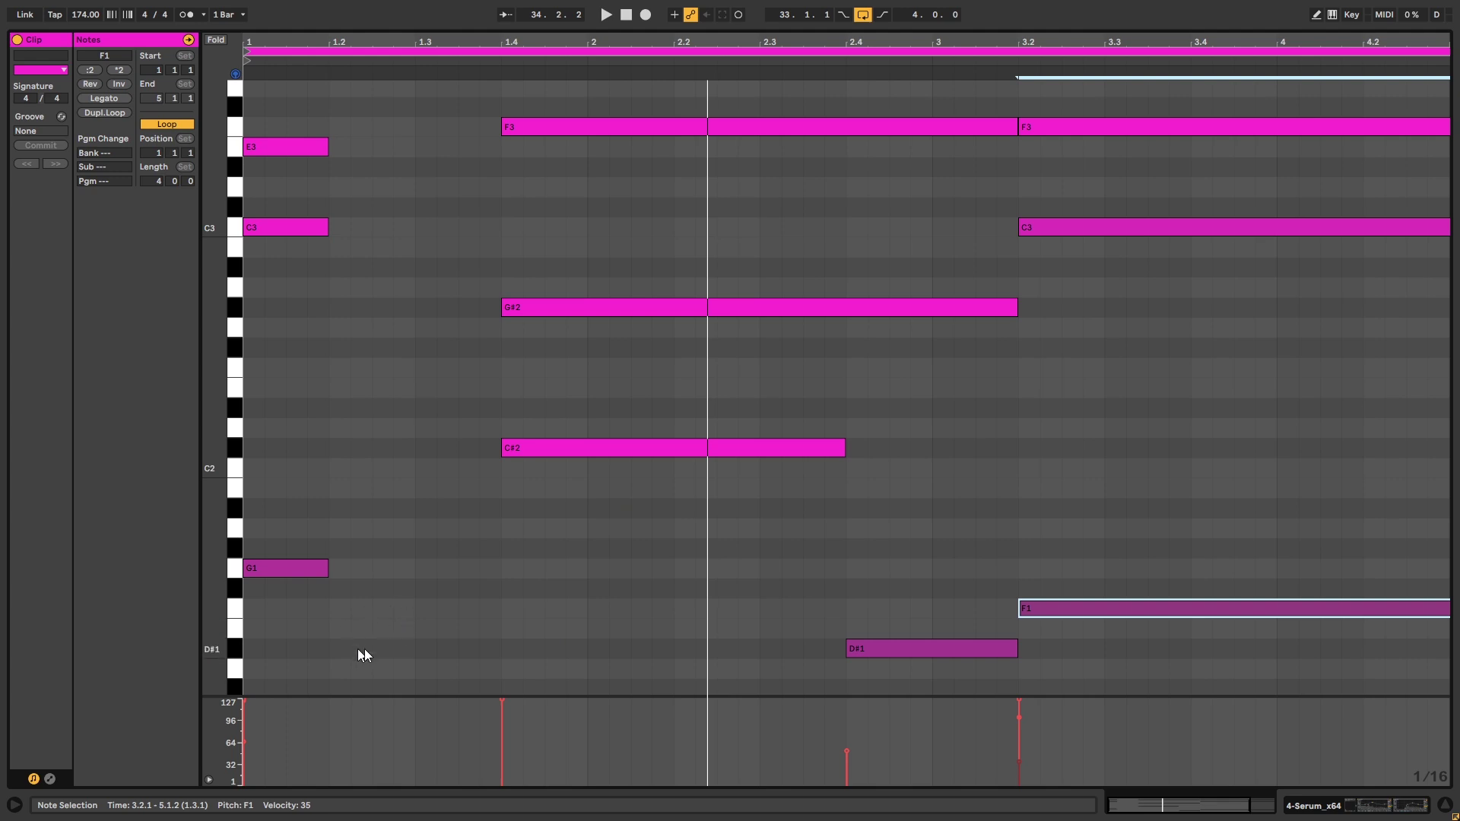
Step: Deactivate the low G1, C#2, F1 and D#1 notes and play the thinned chords
left_click_drag(287, 632, 1136, 405)
key("0")
left_click(897, 649)
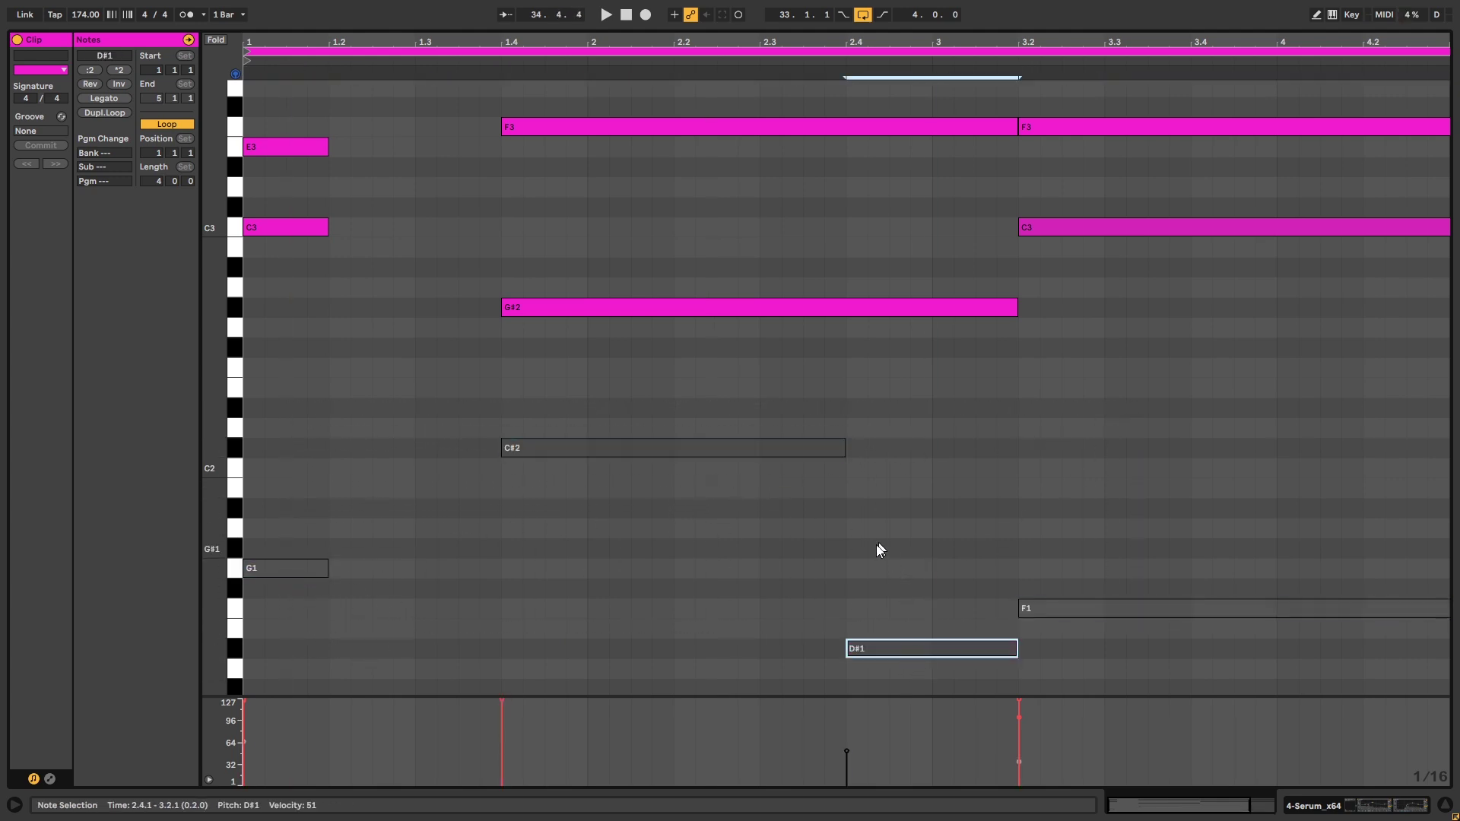
scroll(876, 544, "up", 3)
key("space")
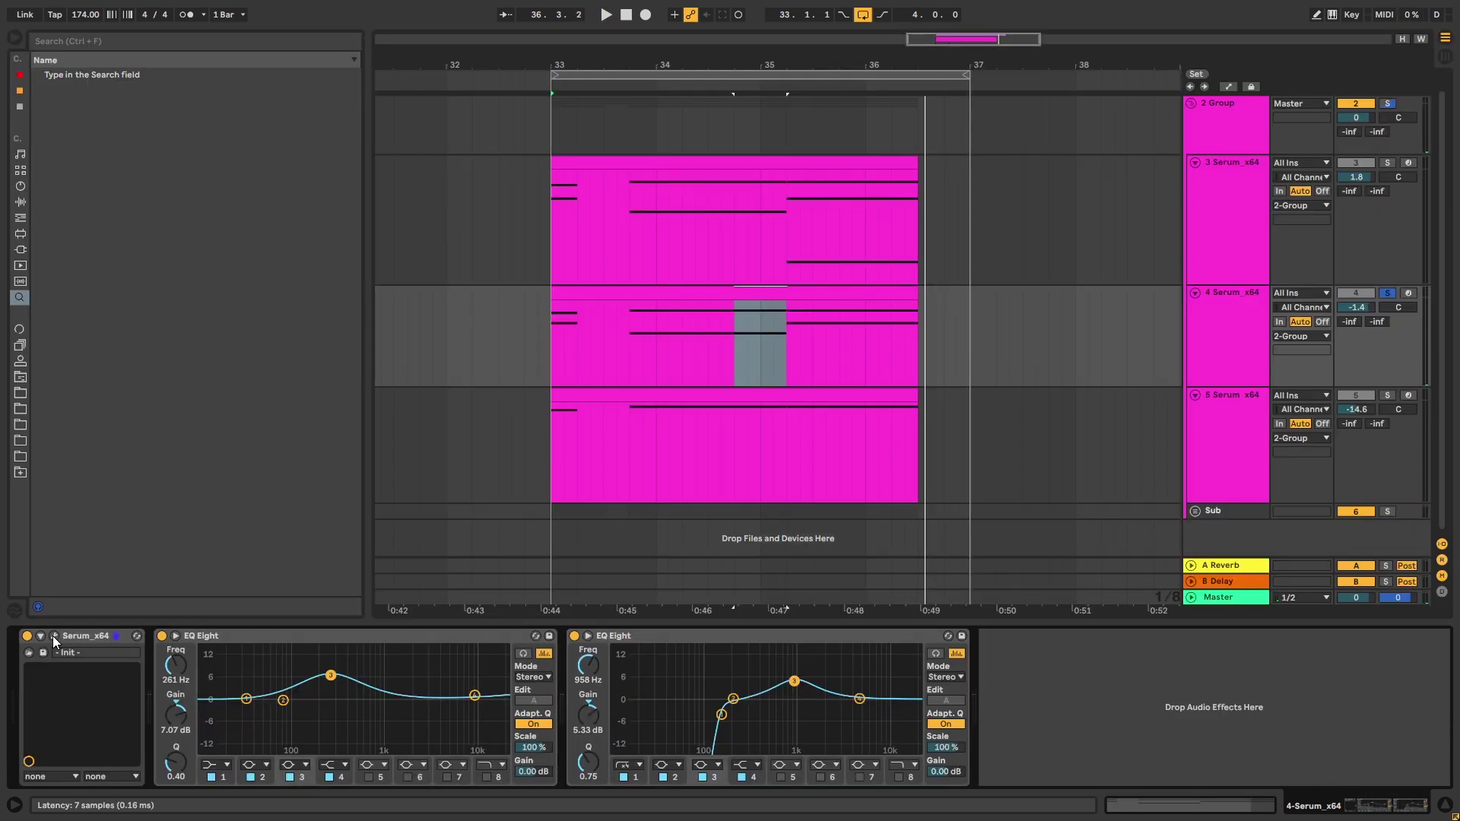
Step: Audition track 4's Serum with its editor open, then close the Serum window
left_click(54, 637)
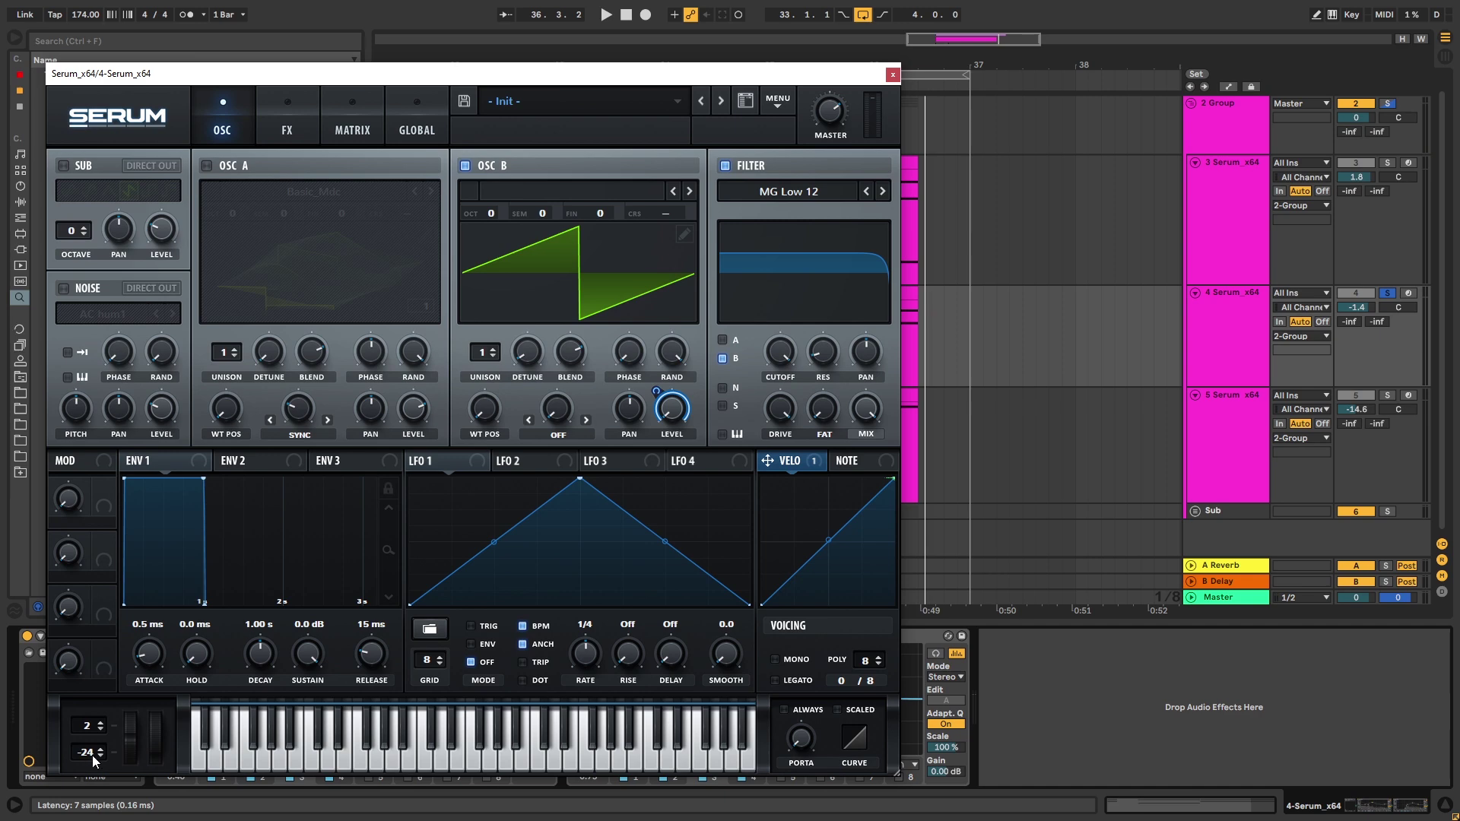
key("space")
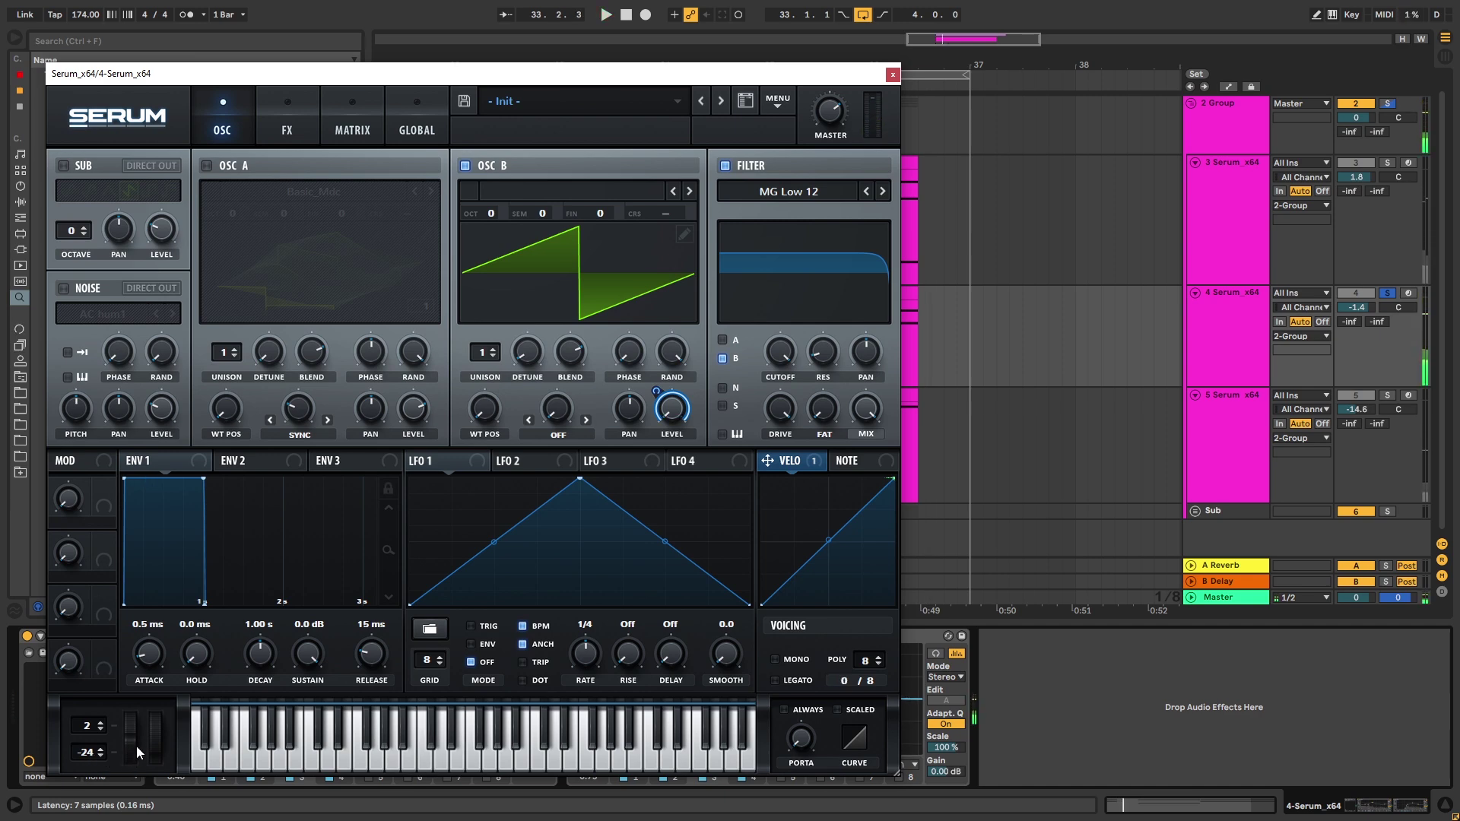
key("space")
key("ctrl+alt+p")
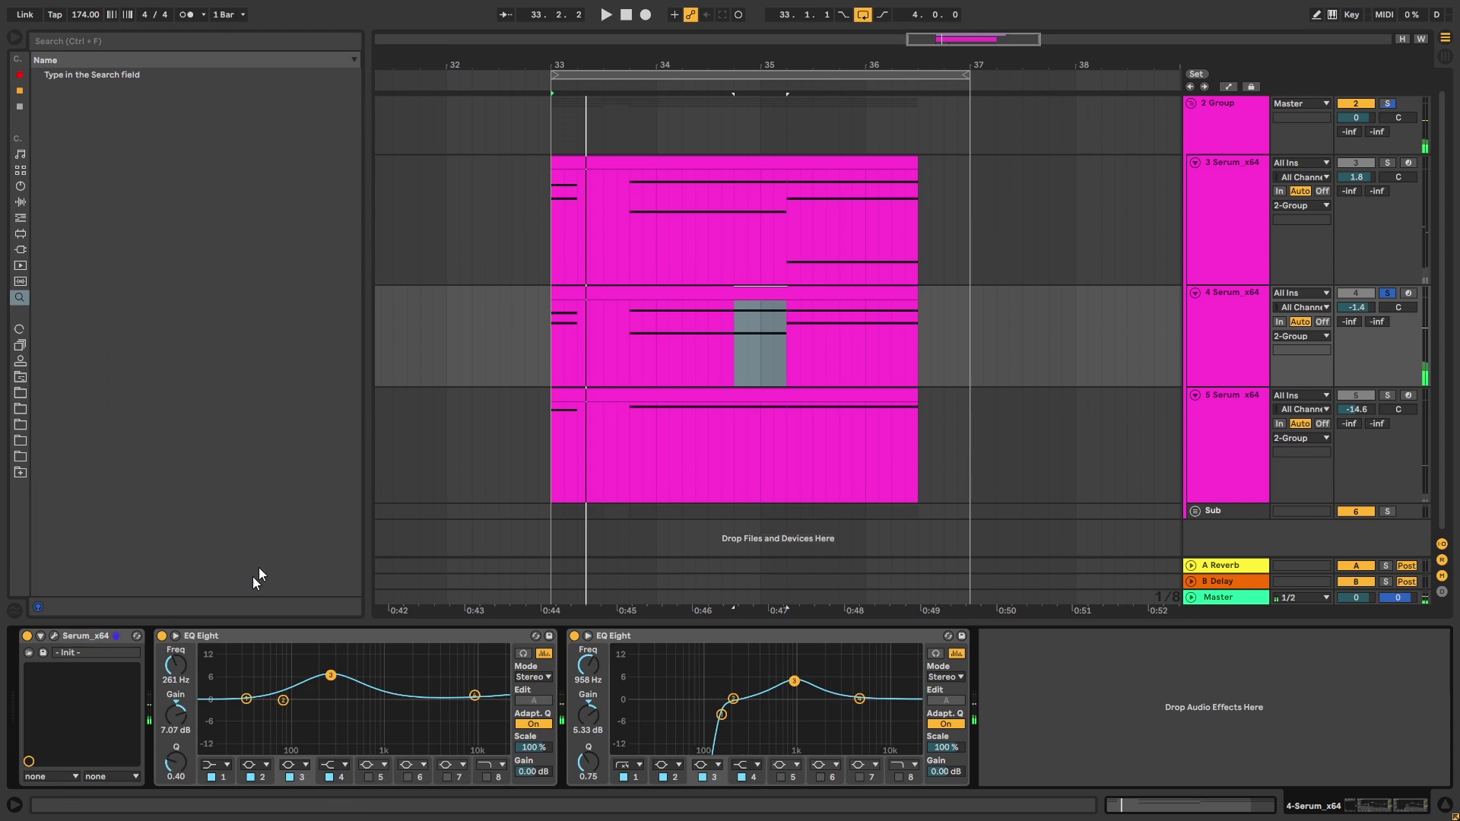
Step: Show the automation envelope for track 4 Serum's Pitch Bend parameter
left_click(42, 635)
right_click(182, 666)
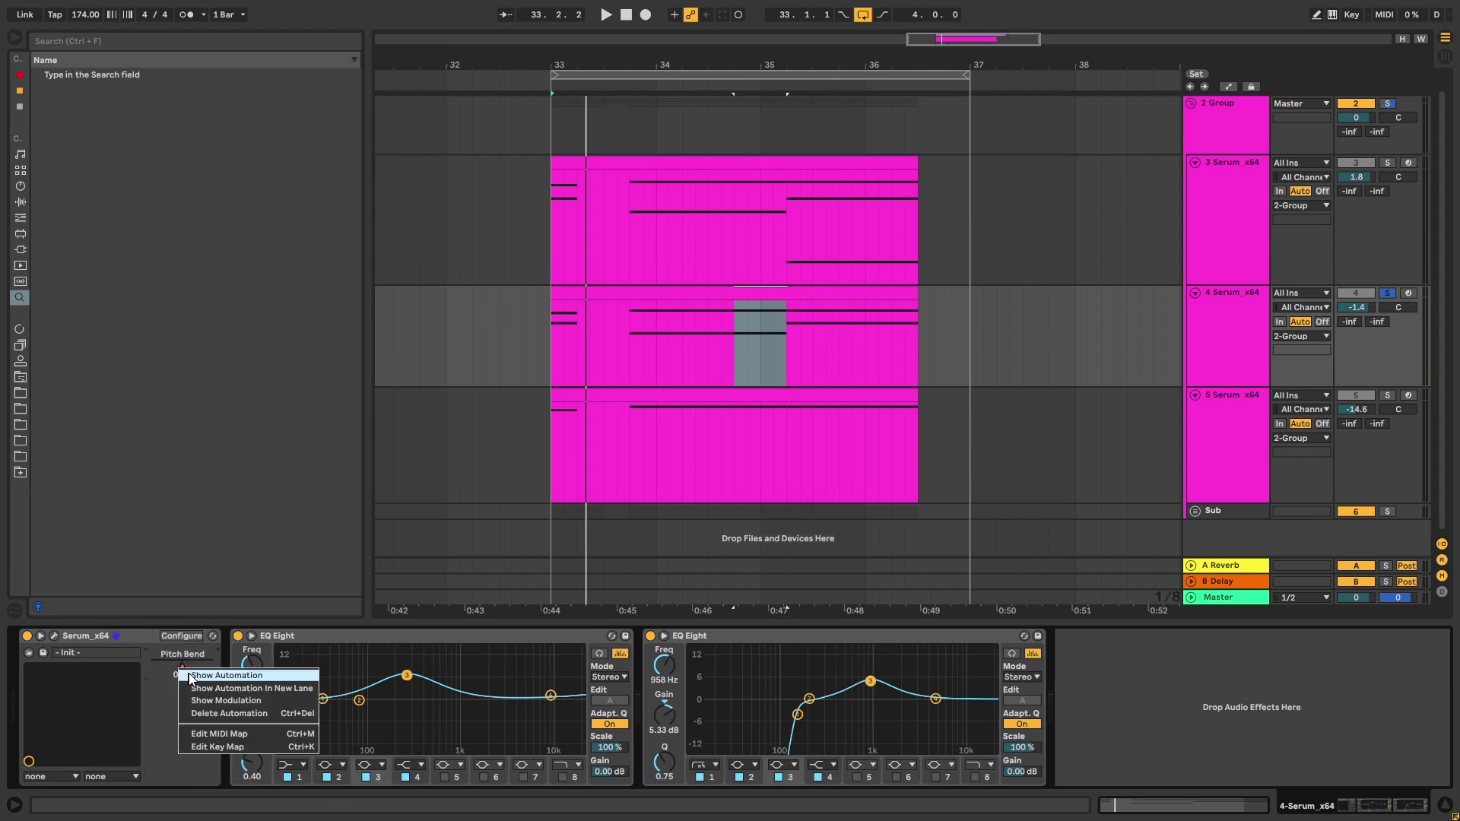
left_click(196, 673)
Step: Play the Pitch Bend ramps from bars 33 and 33.4, then select one beat at 35.2
left_click(547, 313)
key("space")
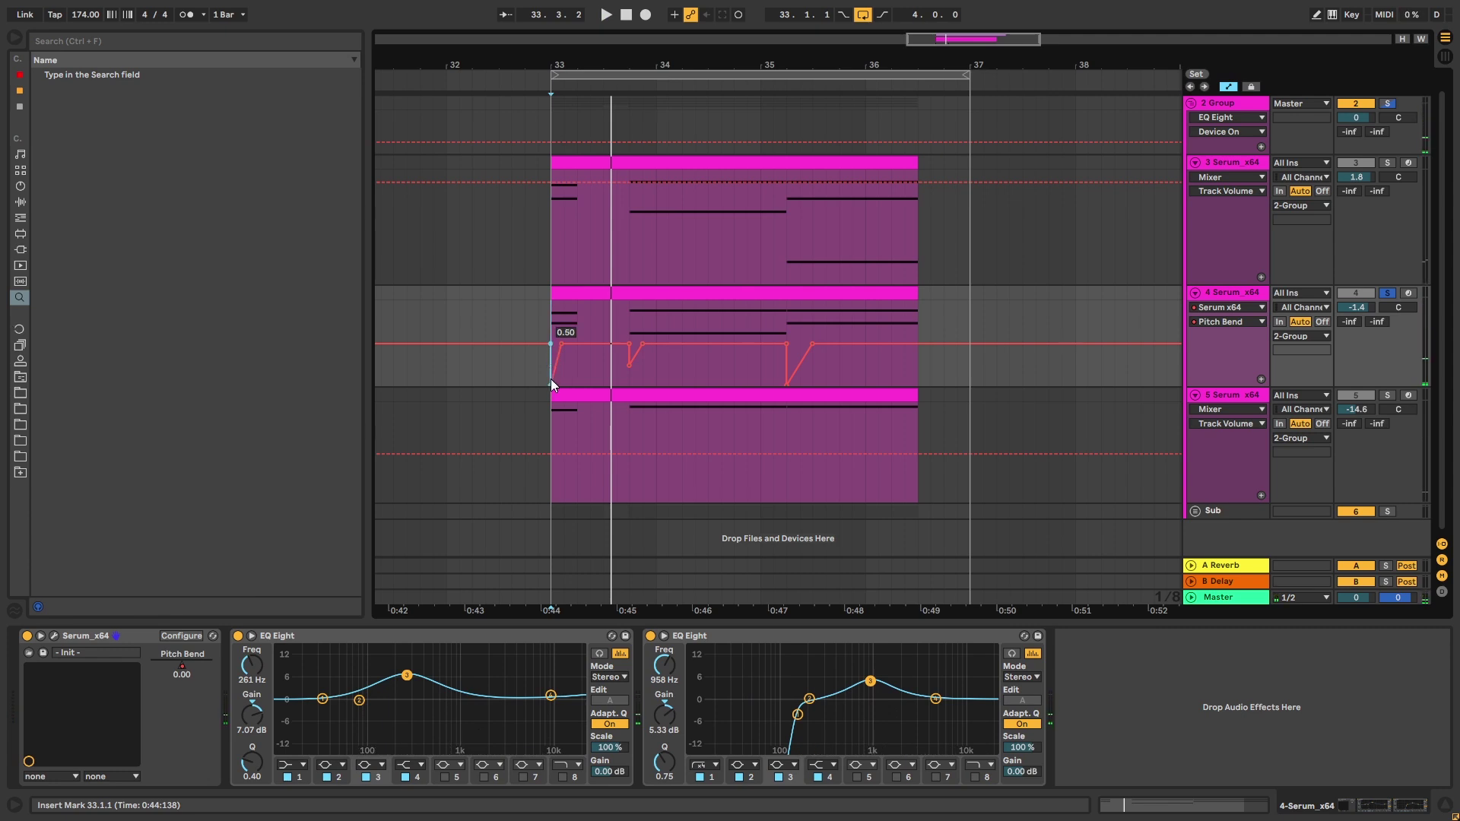
key("space")
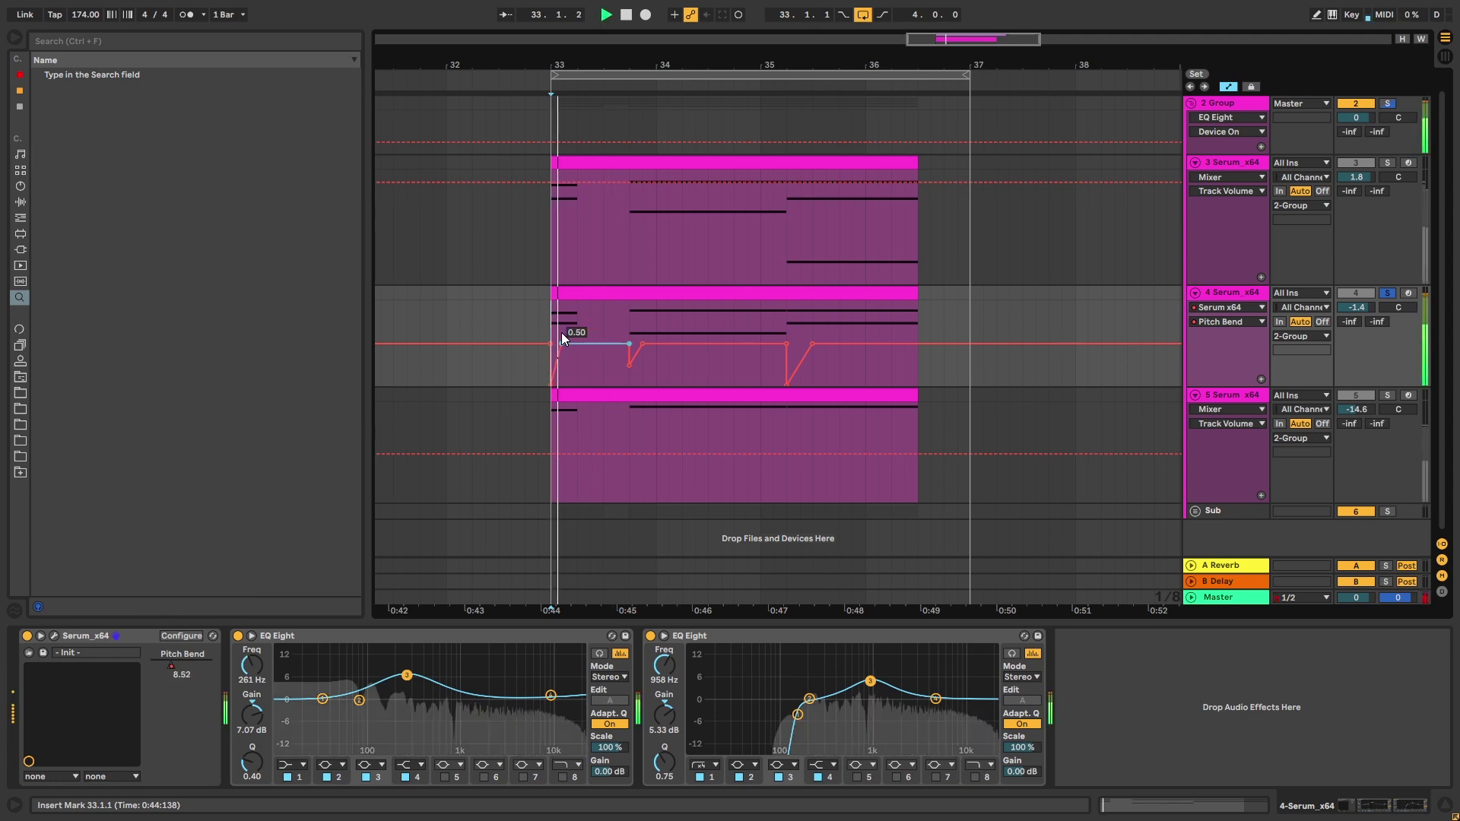
key("space")
left_click(631, 342)
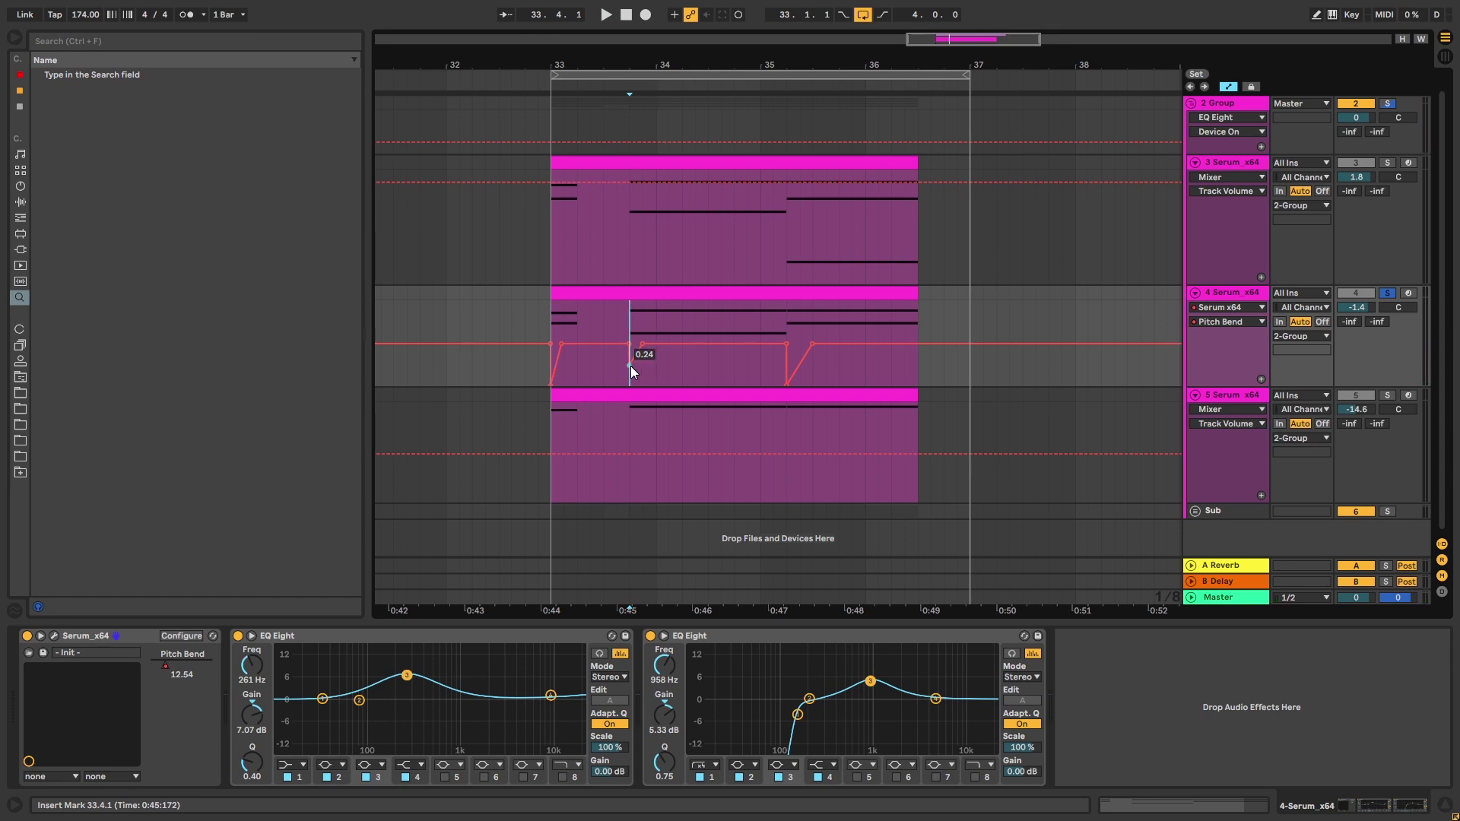
key("space")
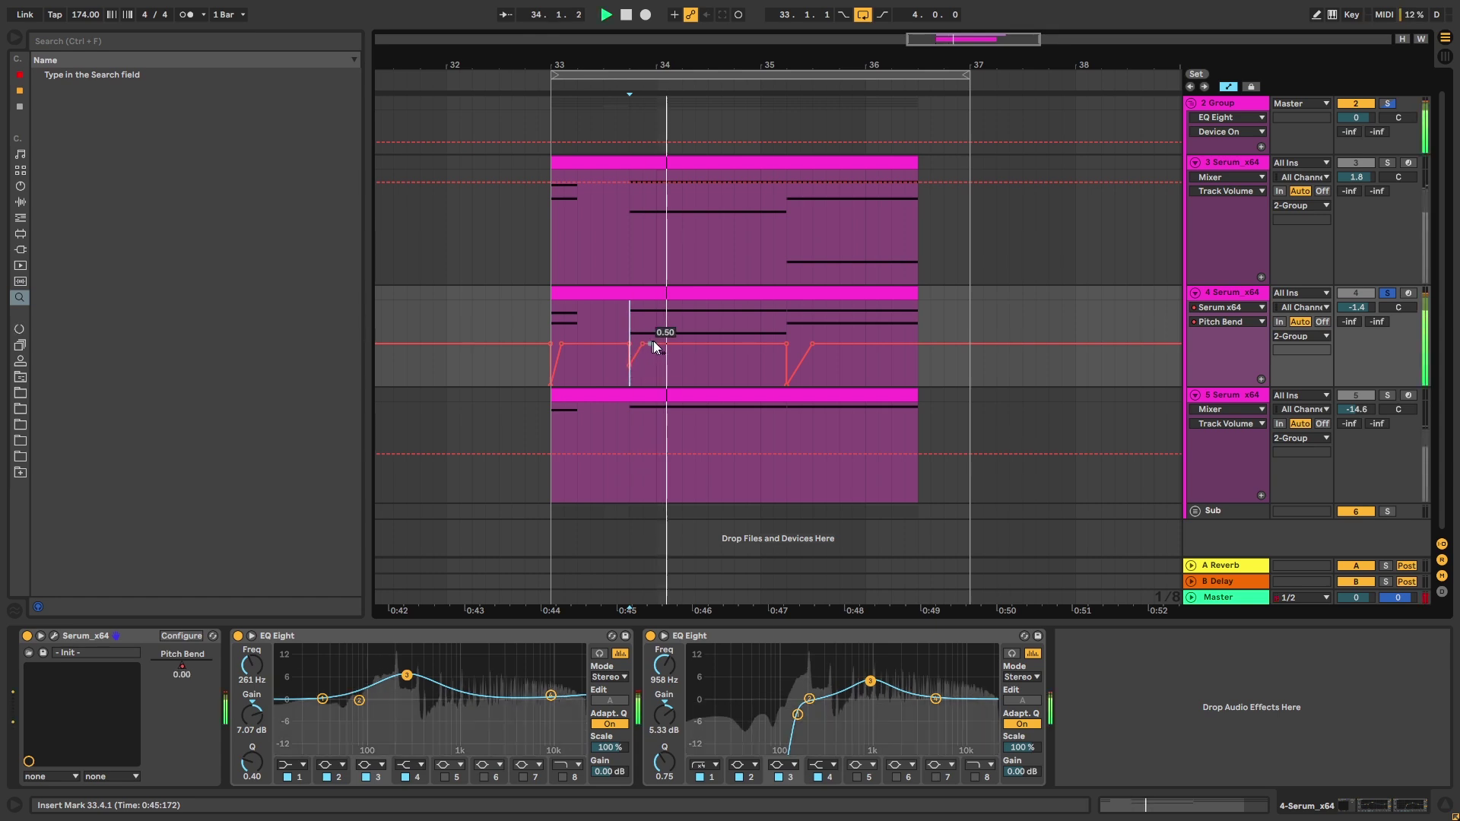
left_click(784, 324)
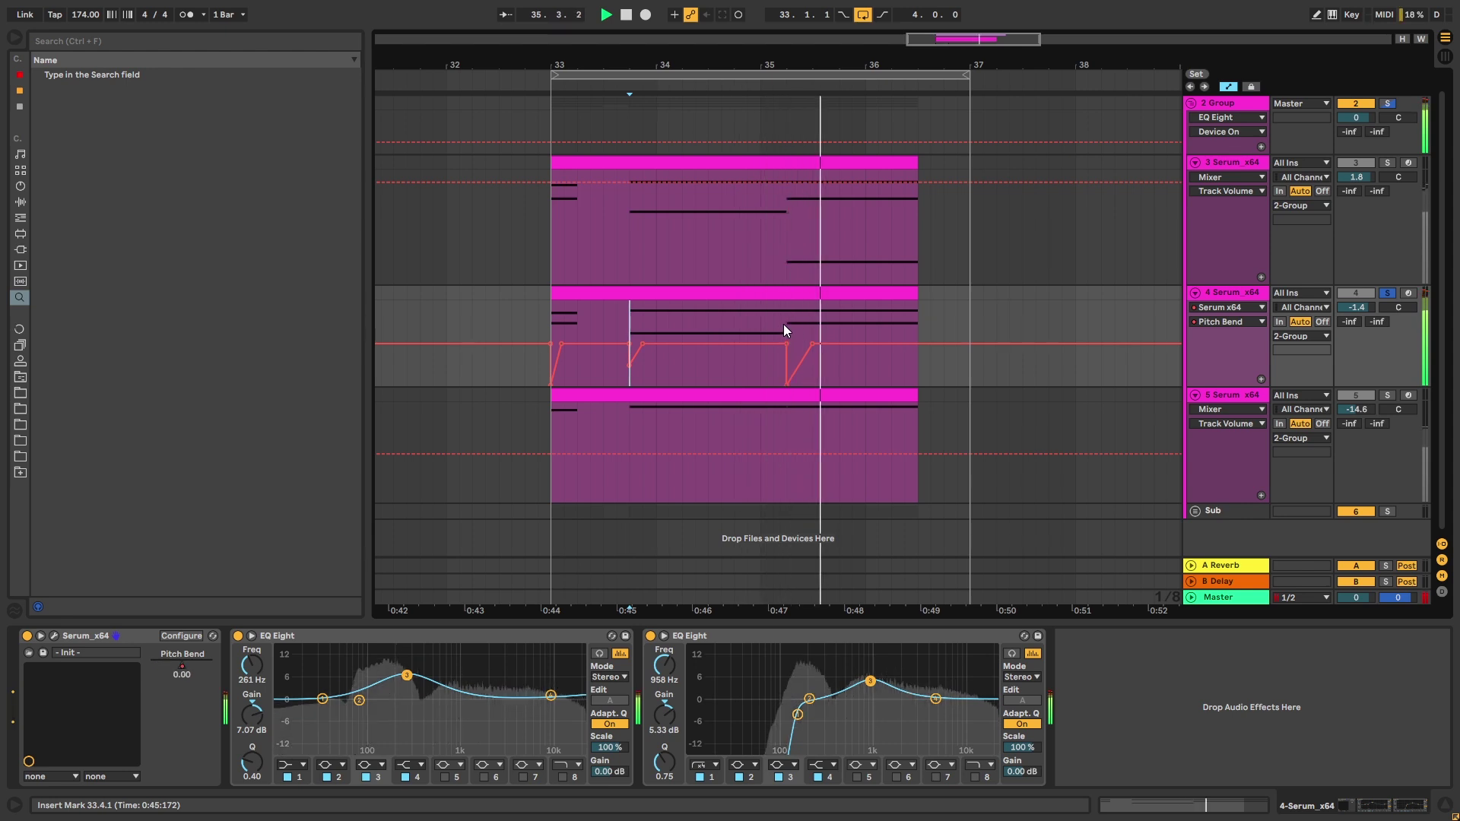
key("space")
left_click_drag(800, 324, 817, 322)
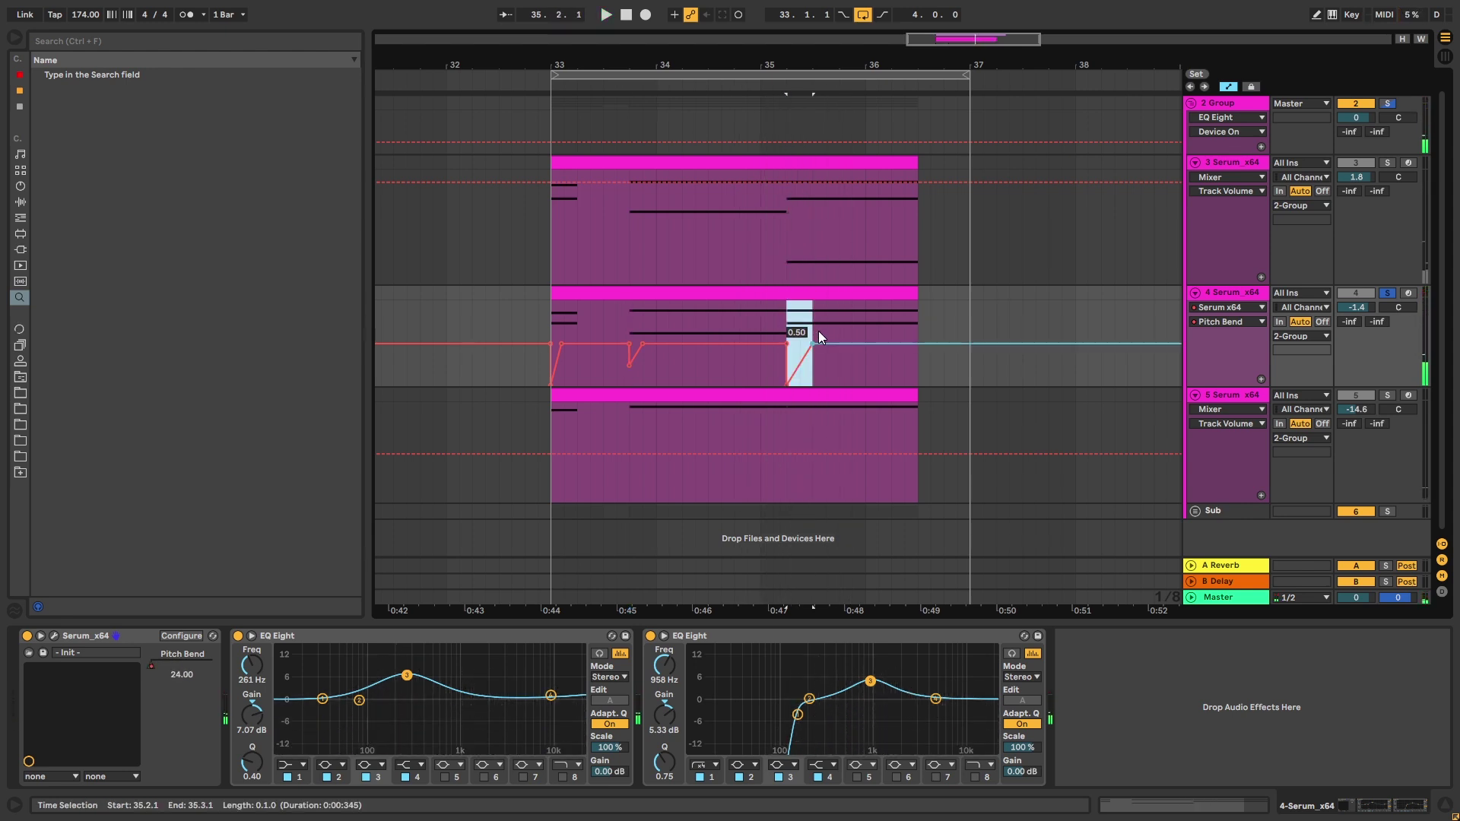
Step: Open track 3's clip in the note editor, clear the time selection, and return to Arrangement
left_click(842, 159)
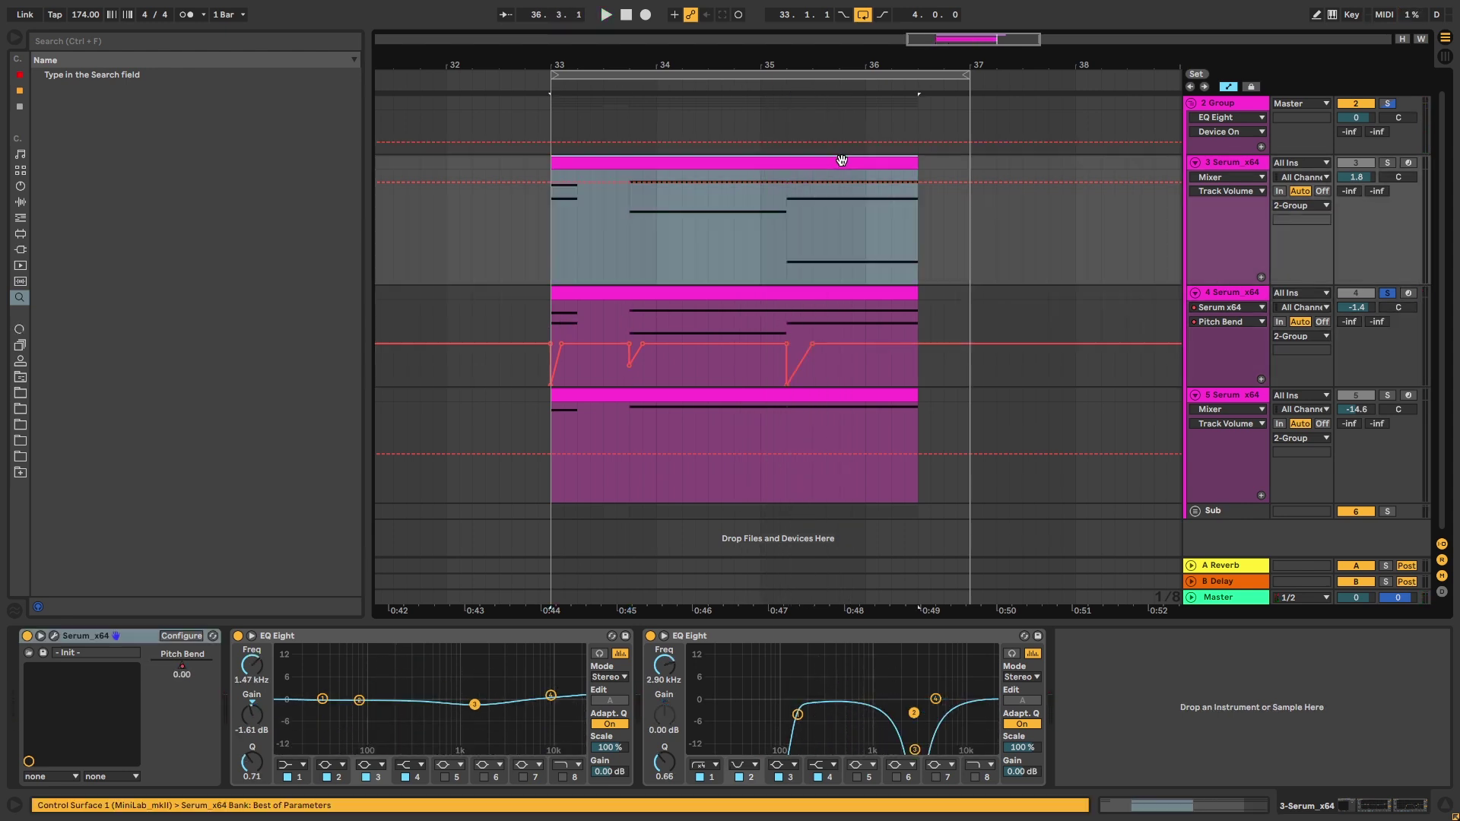
double_click(842, 160)
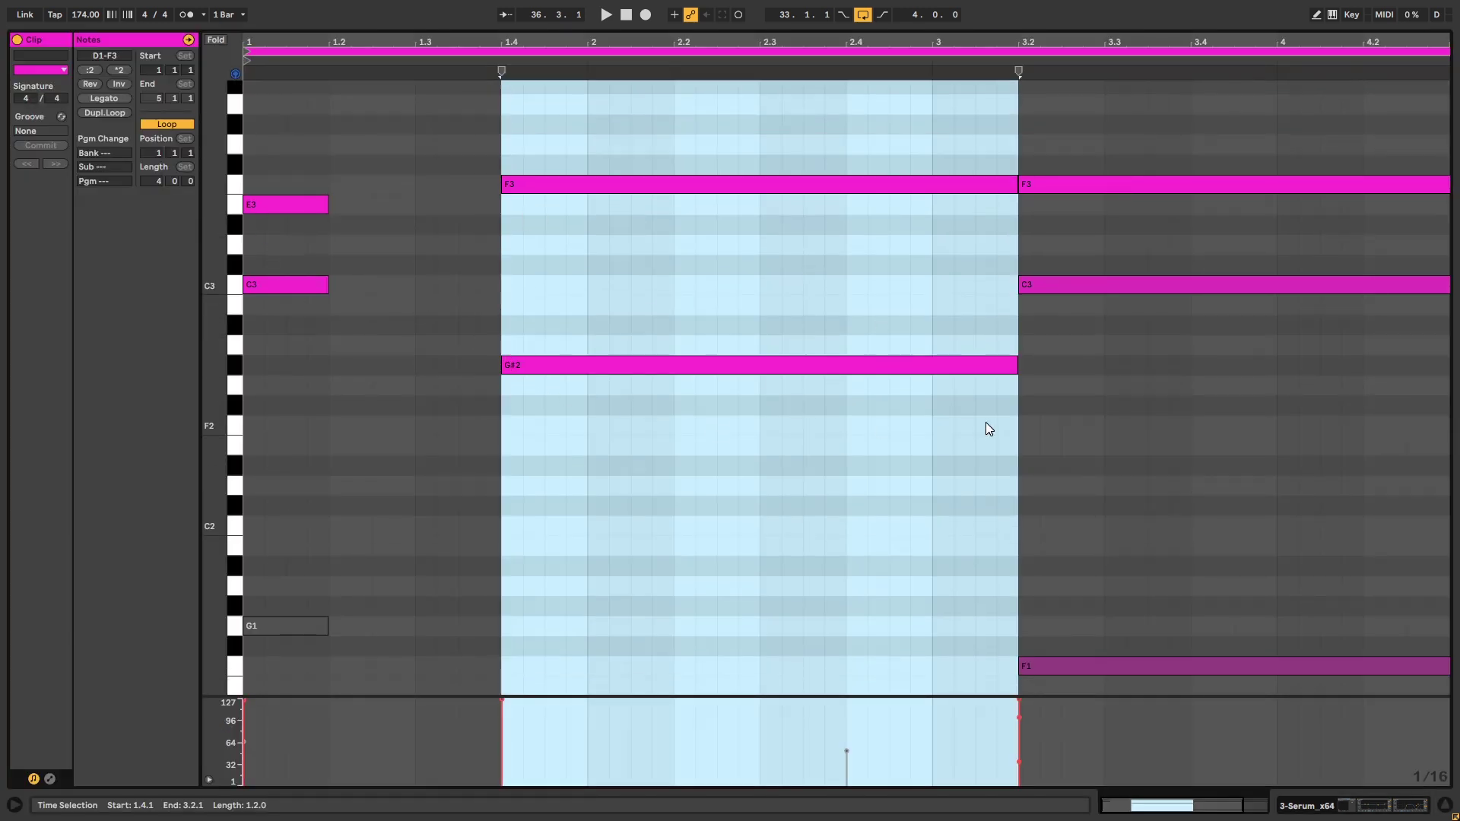
left_click(986, 422)
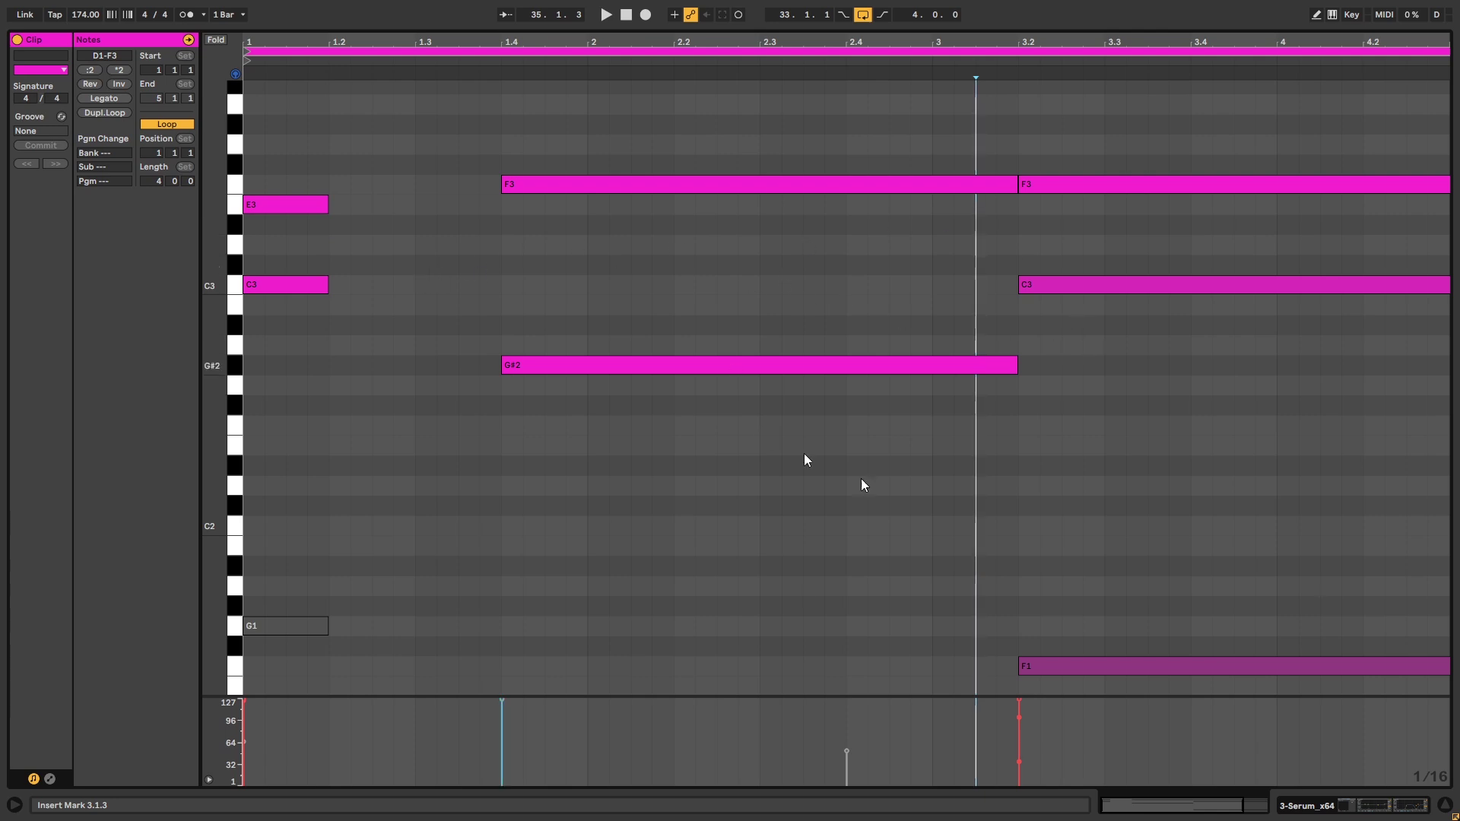
left_click(1379, 795)
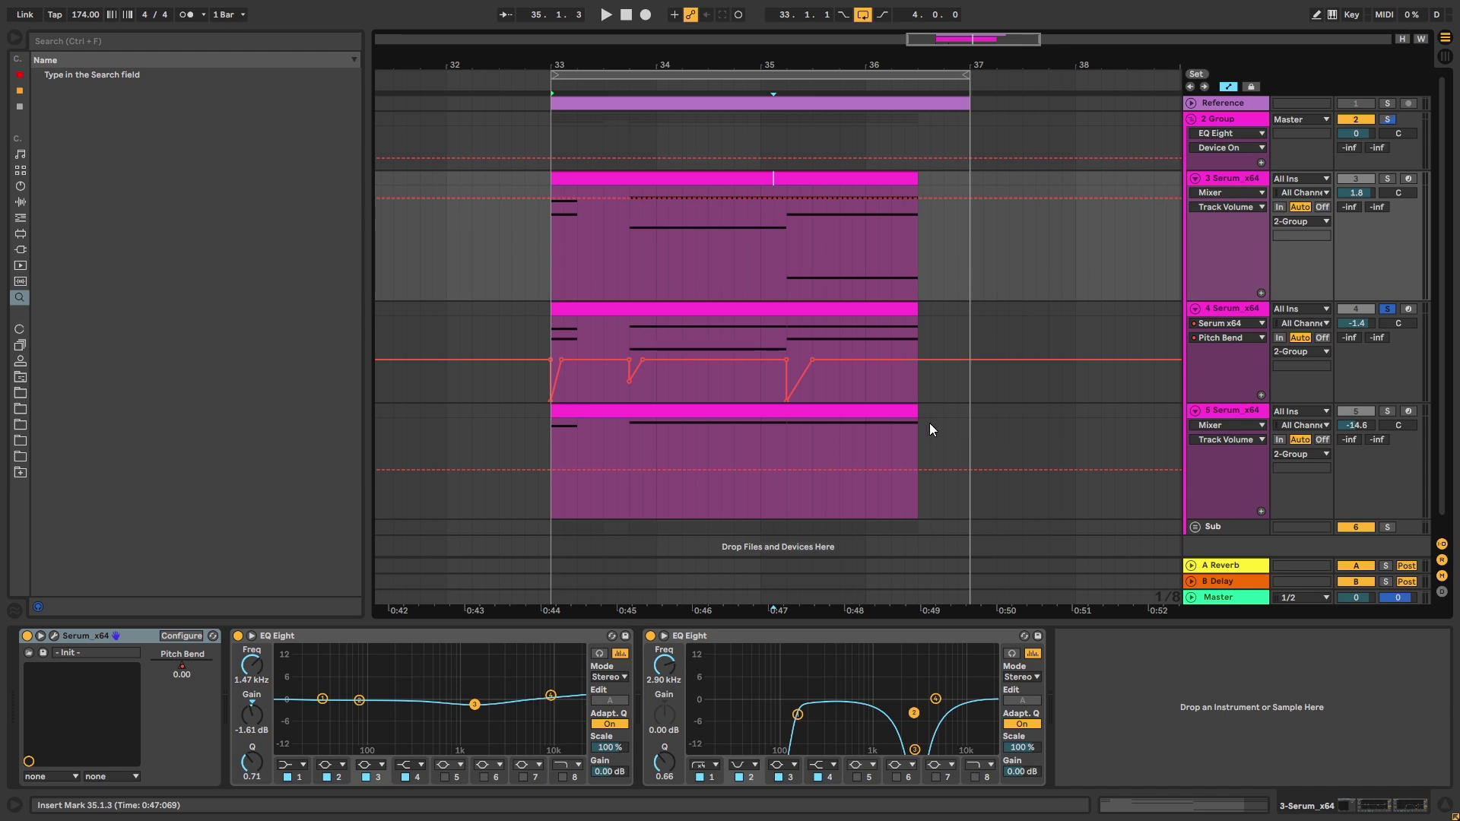
Step: Solo track 5 and play its chord clip from bar 33 in the note editor
left_click(1387, 411)
key("space")
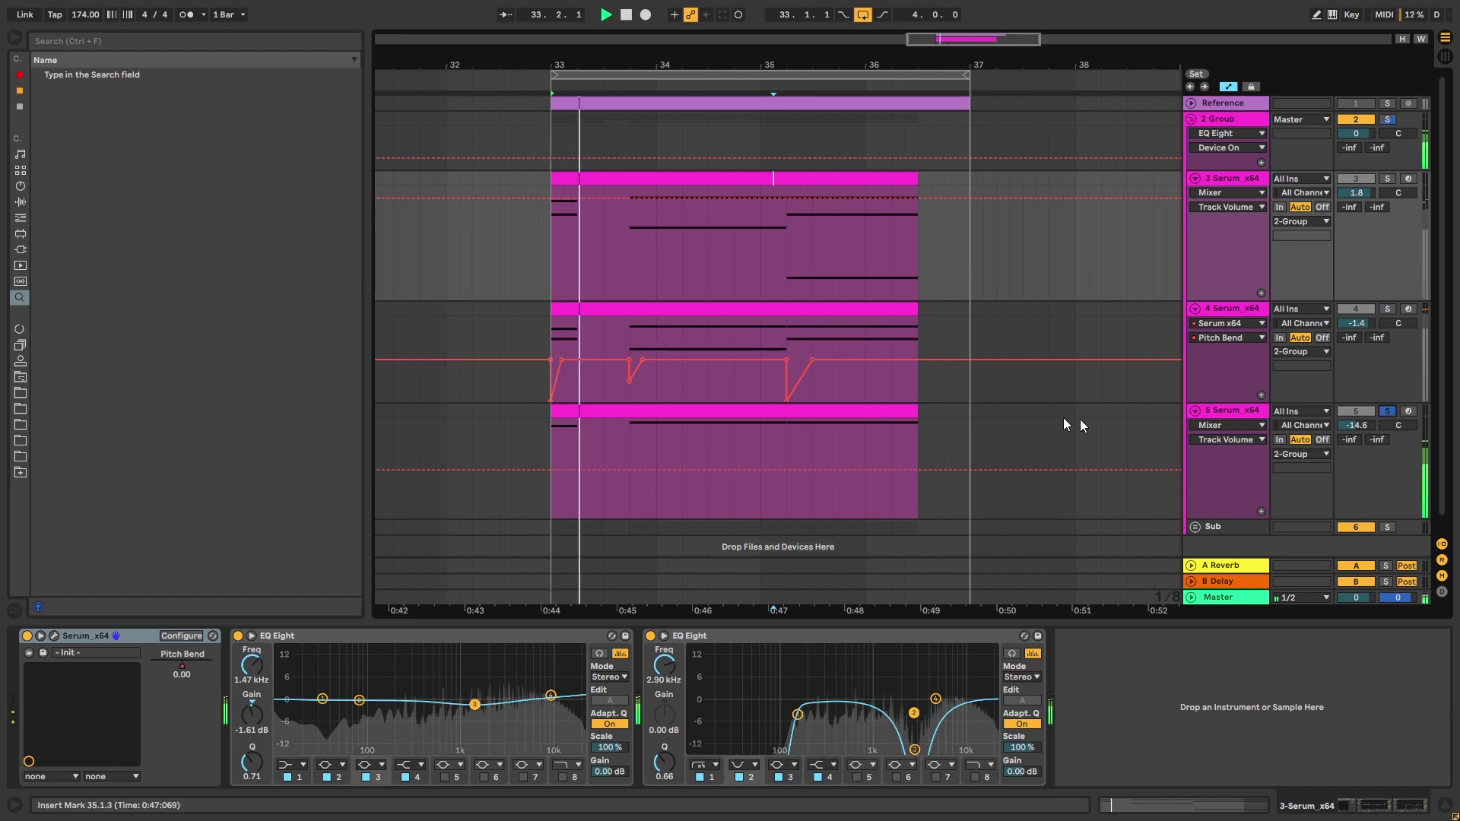
key("space")
double_click(756, 414)
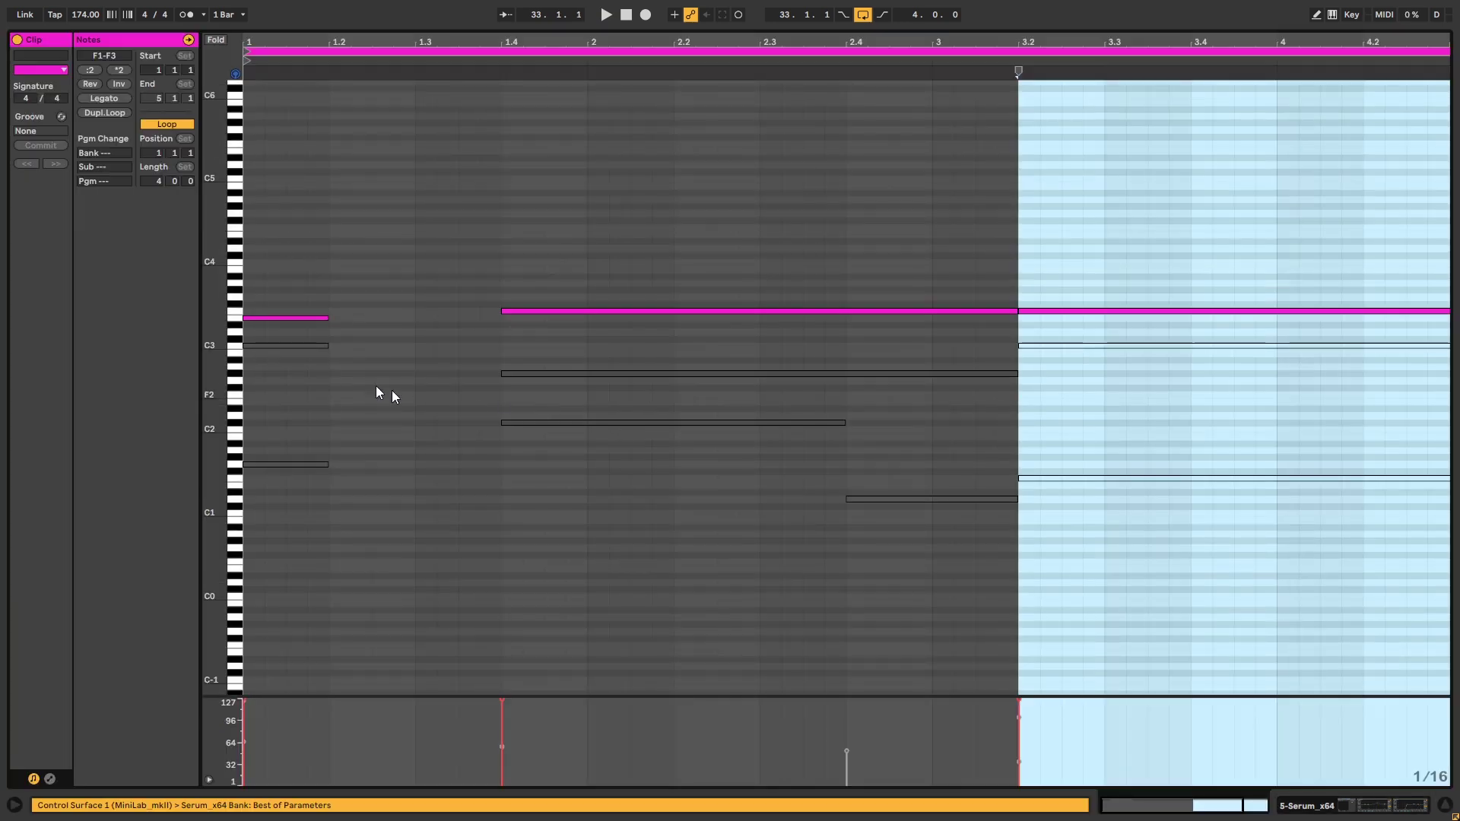
key("space")
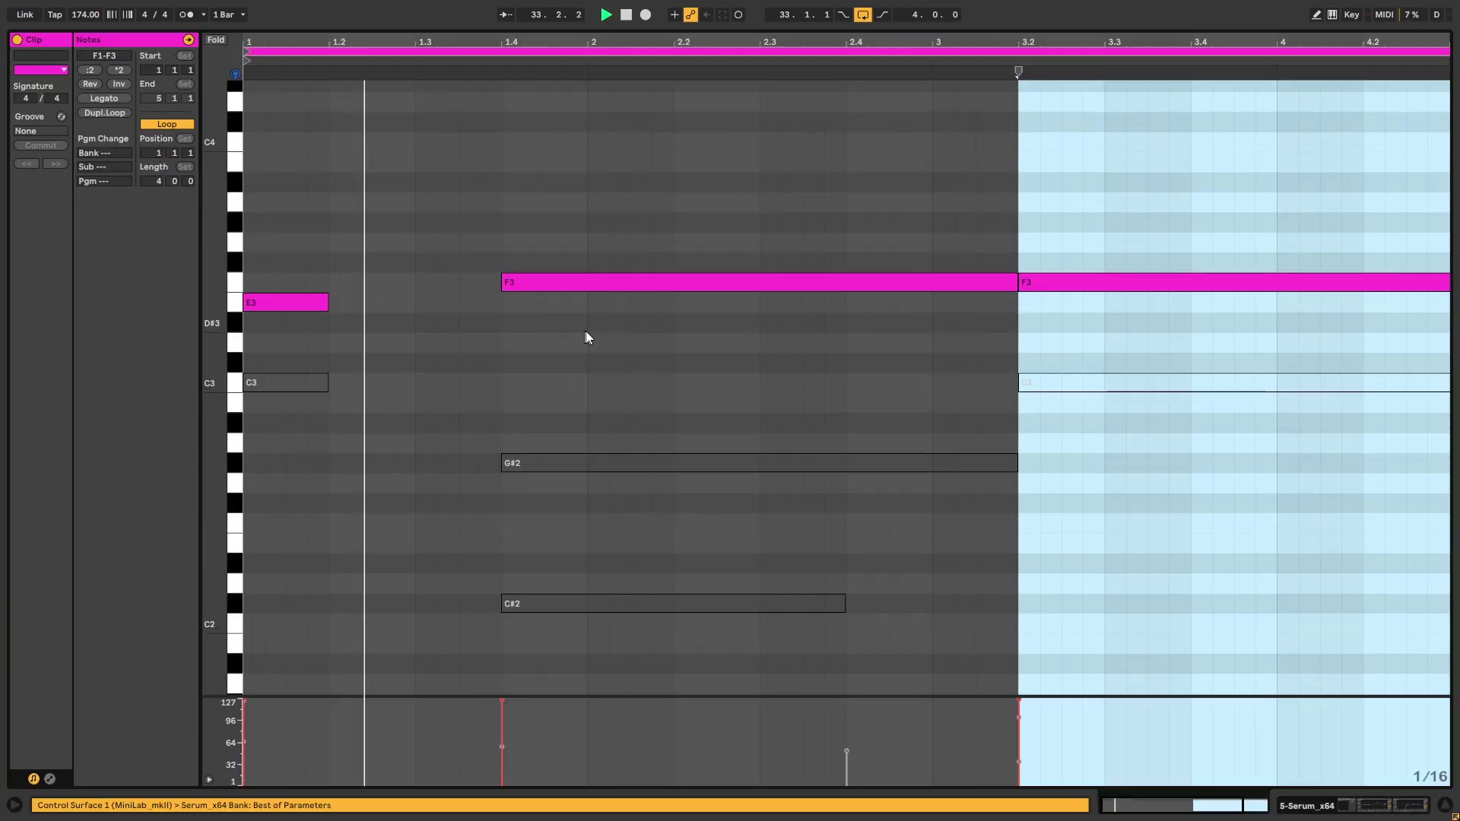
Step: Play soloed track 3 from bar 33, then add the Sub track to the solo and replay
key("ctrl+alt+e")
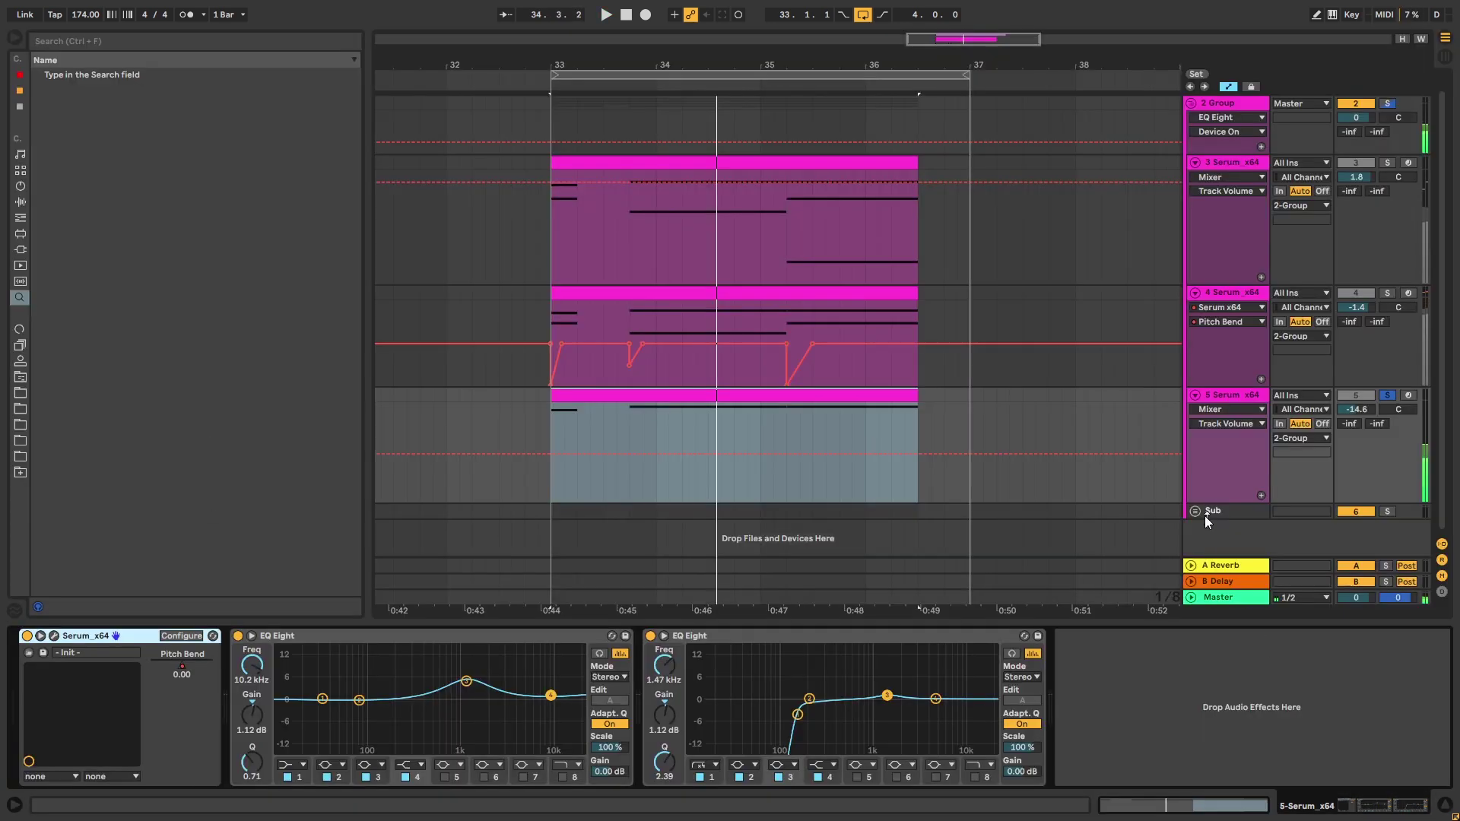
left_click(1387, 179)
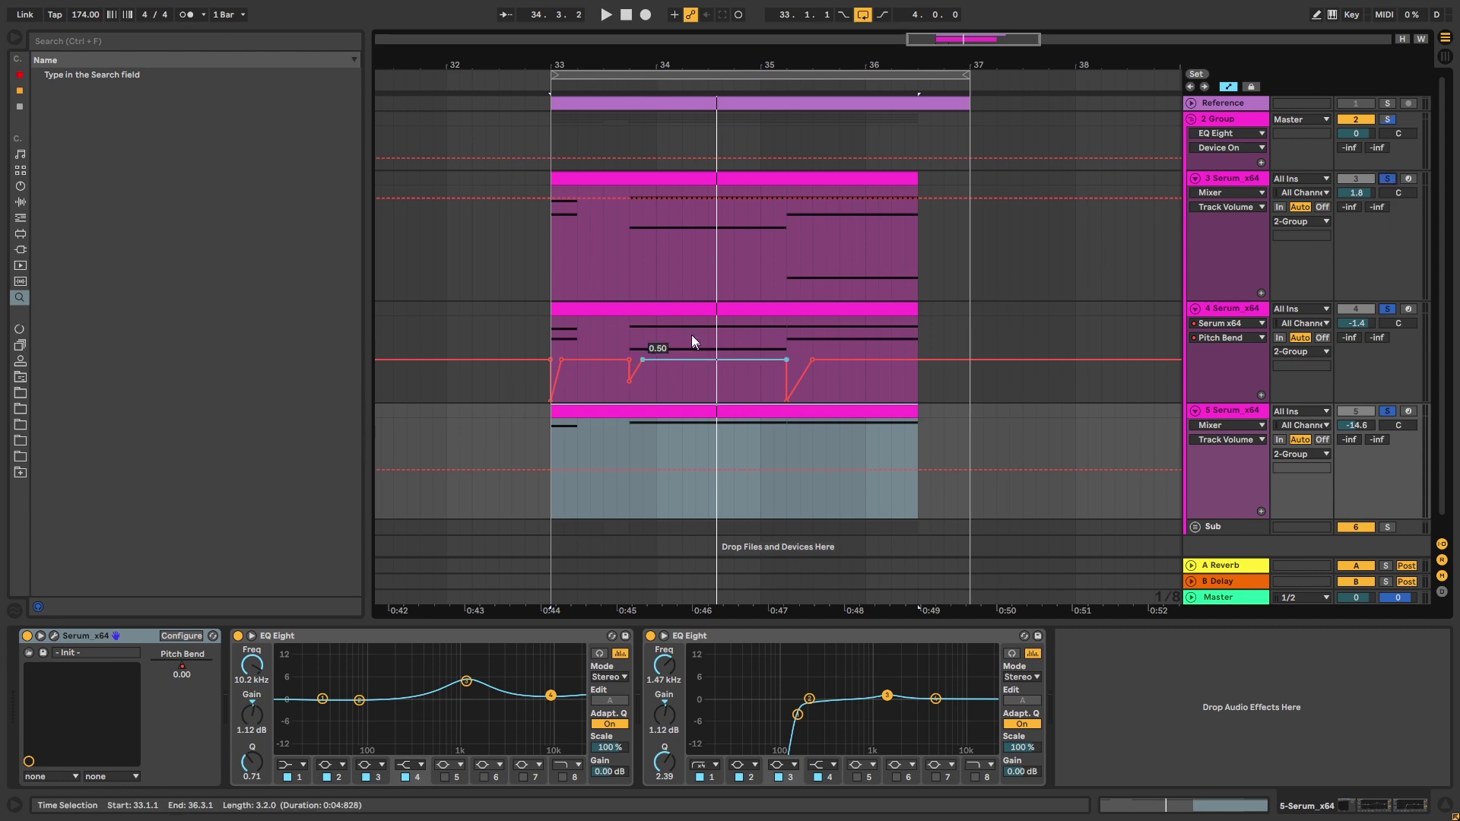
left_click(554, 263)
key("space")
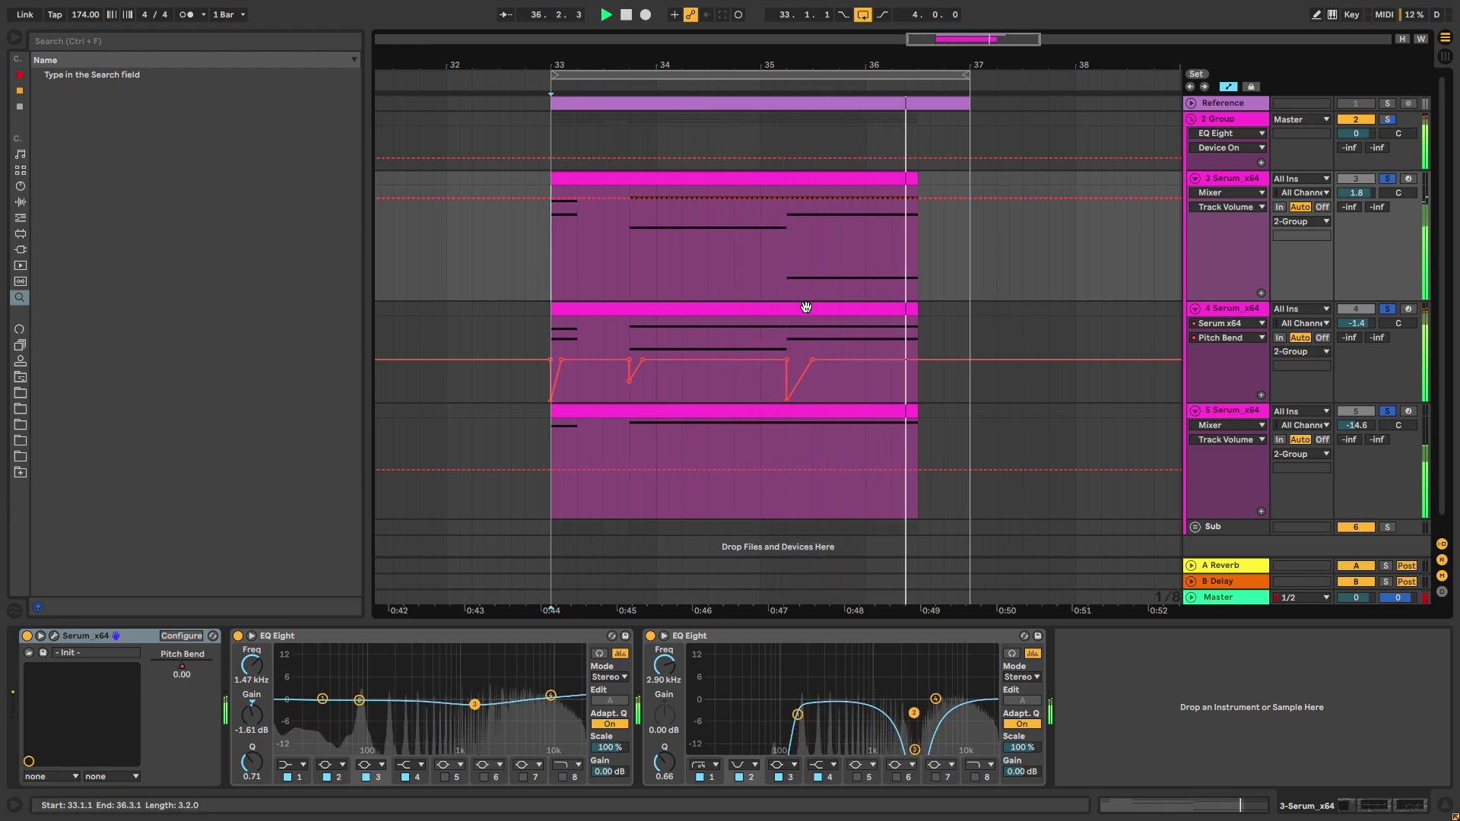
key("space")
left_click(1388, 527)
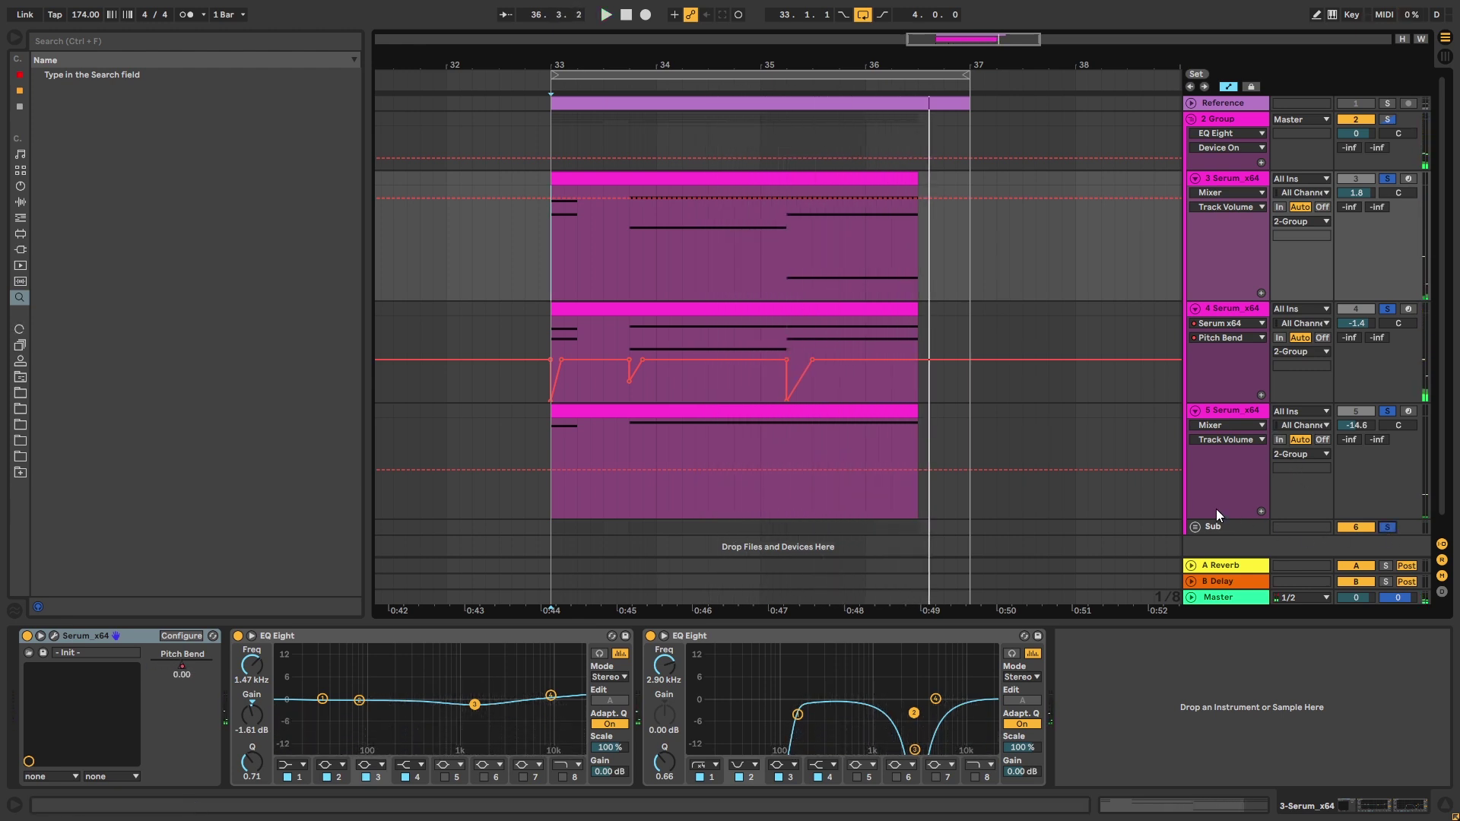
key("space")
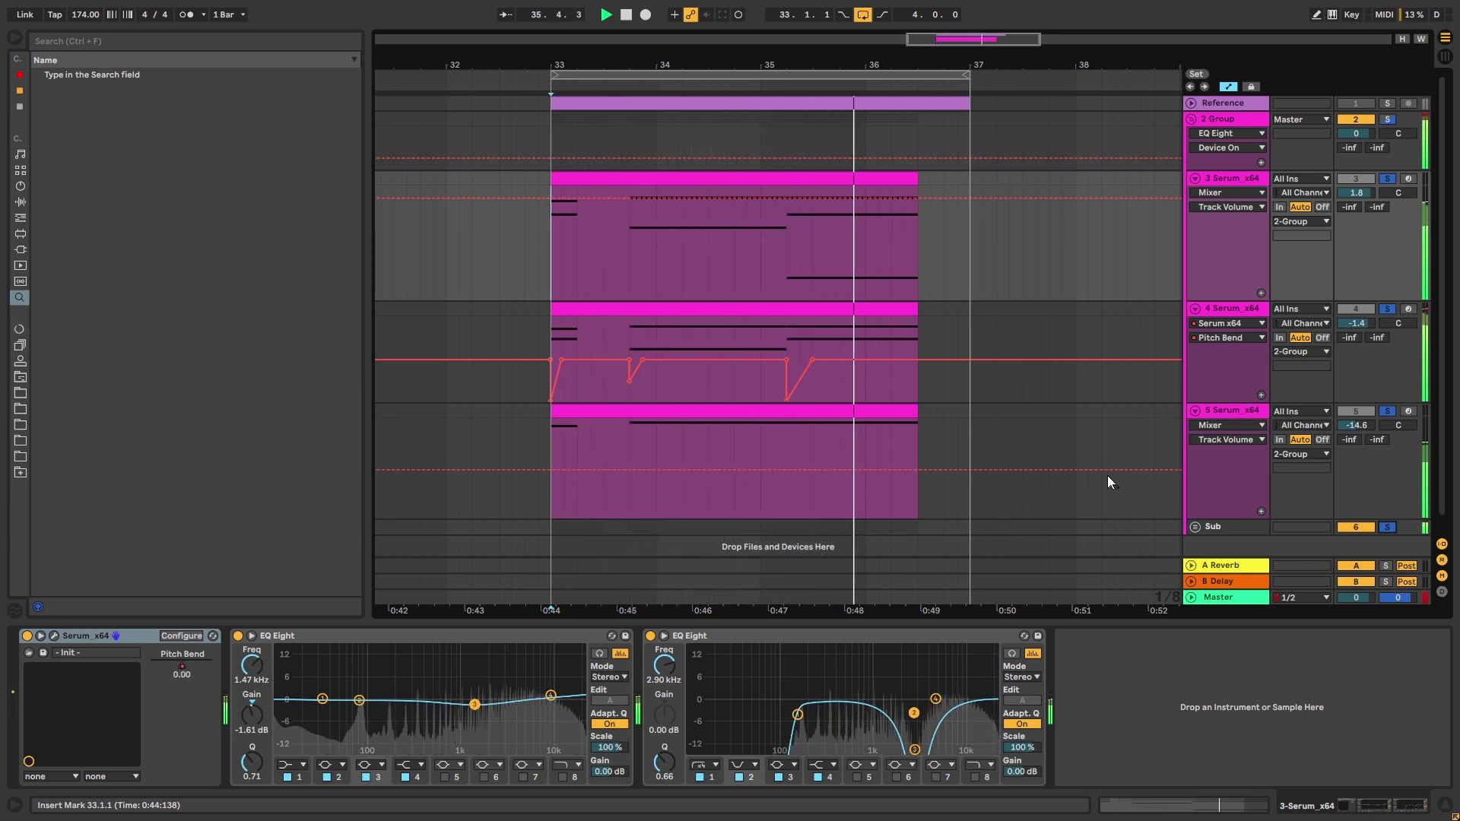
left_click(1199, 269)
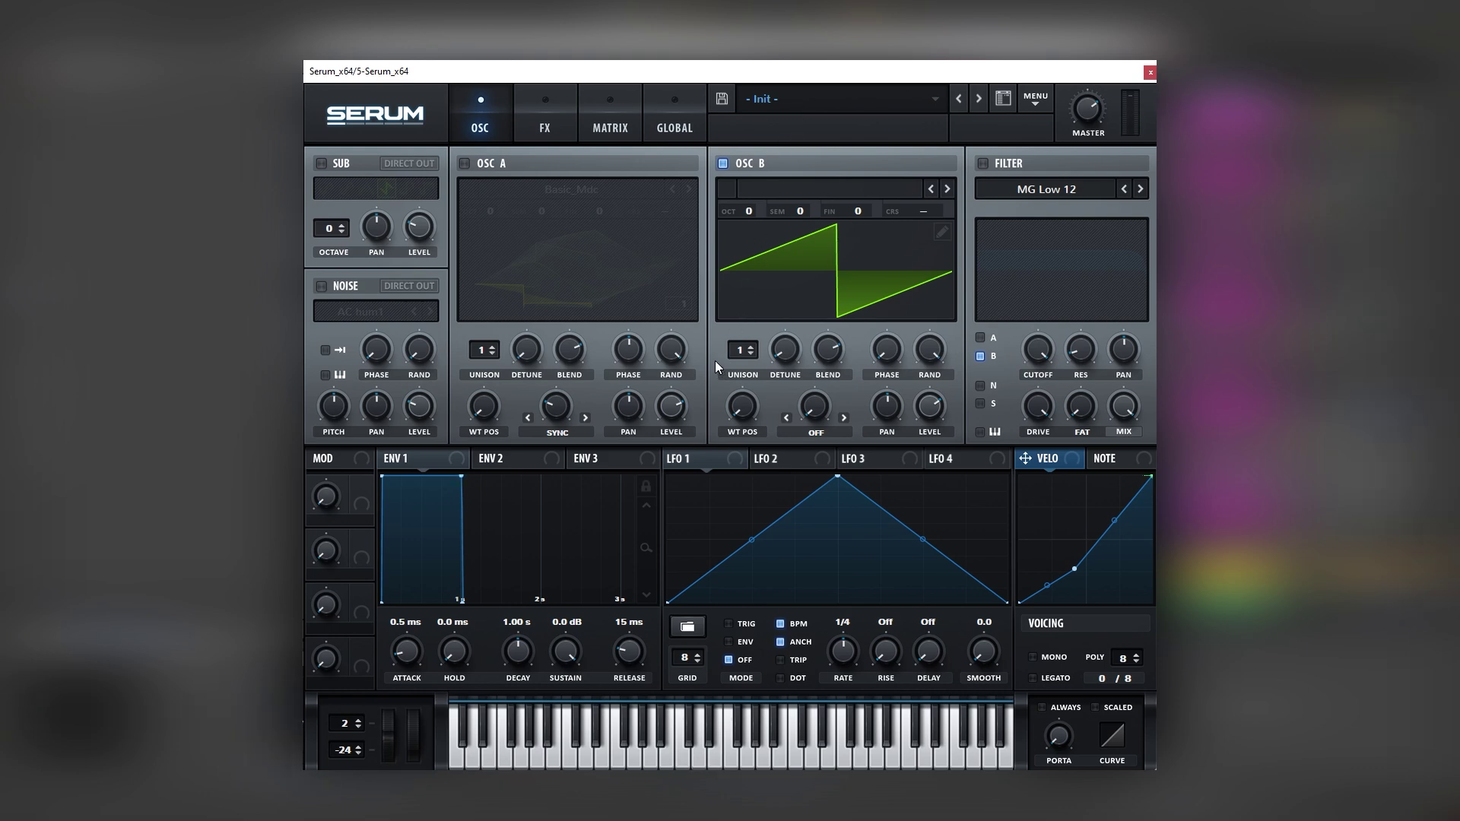
Step: On track 5's Serum, enable EQ with its dip at 808 Hz, plus Compressor and Reverb
left_click(550, 126)
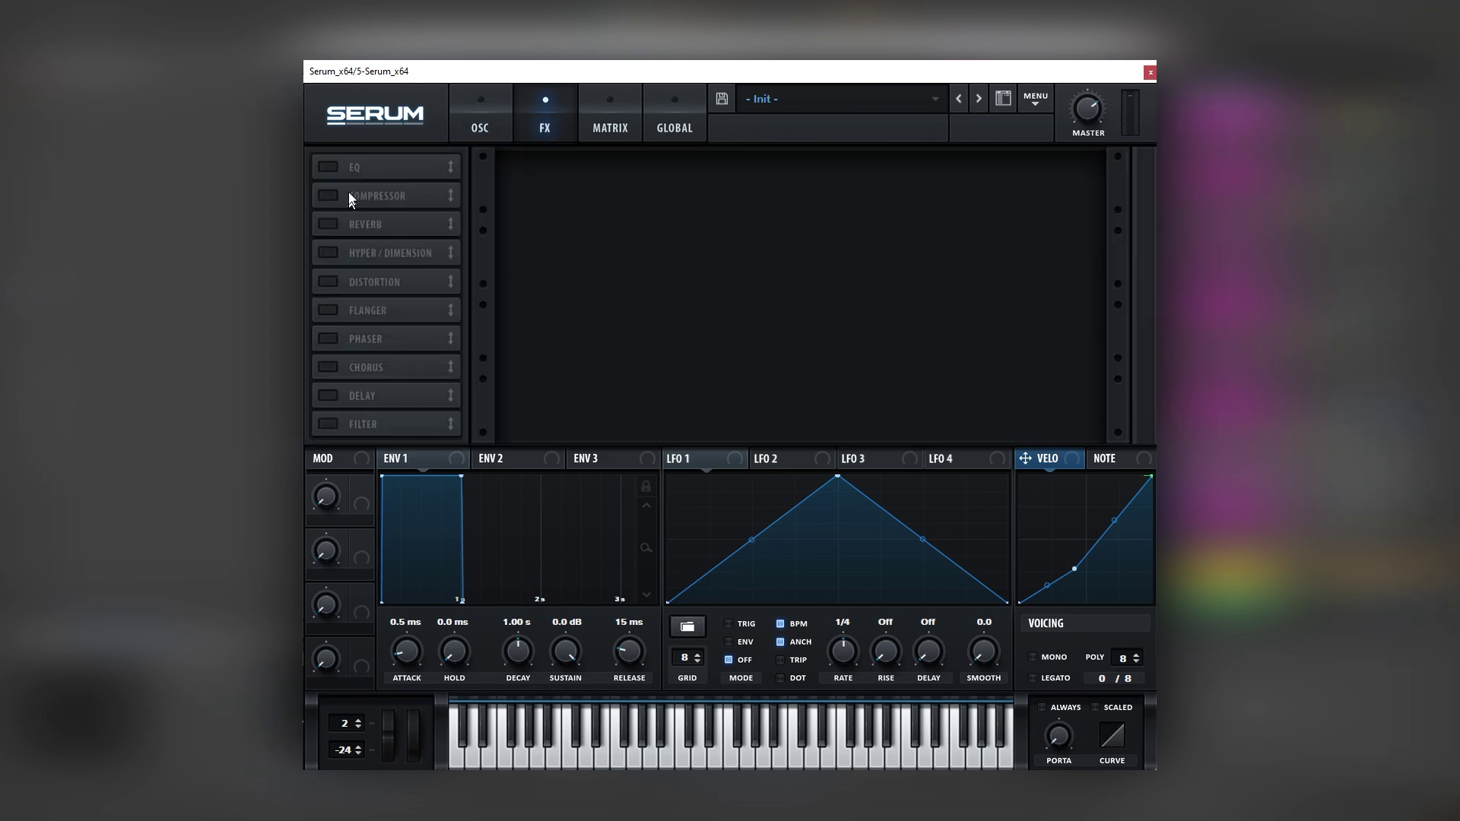
left_click(329, 166)
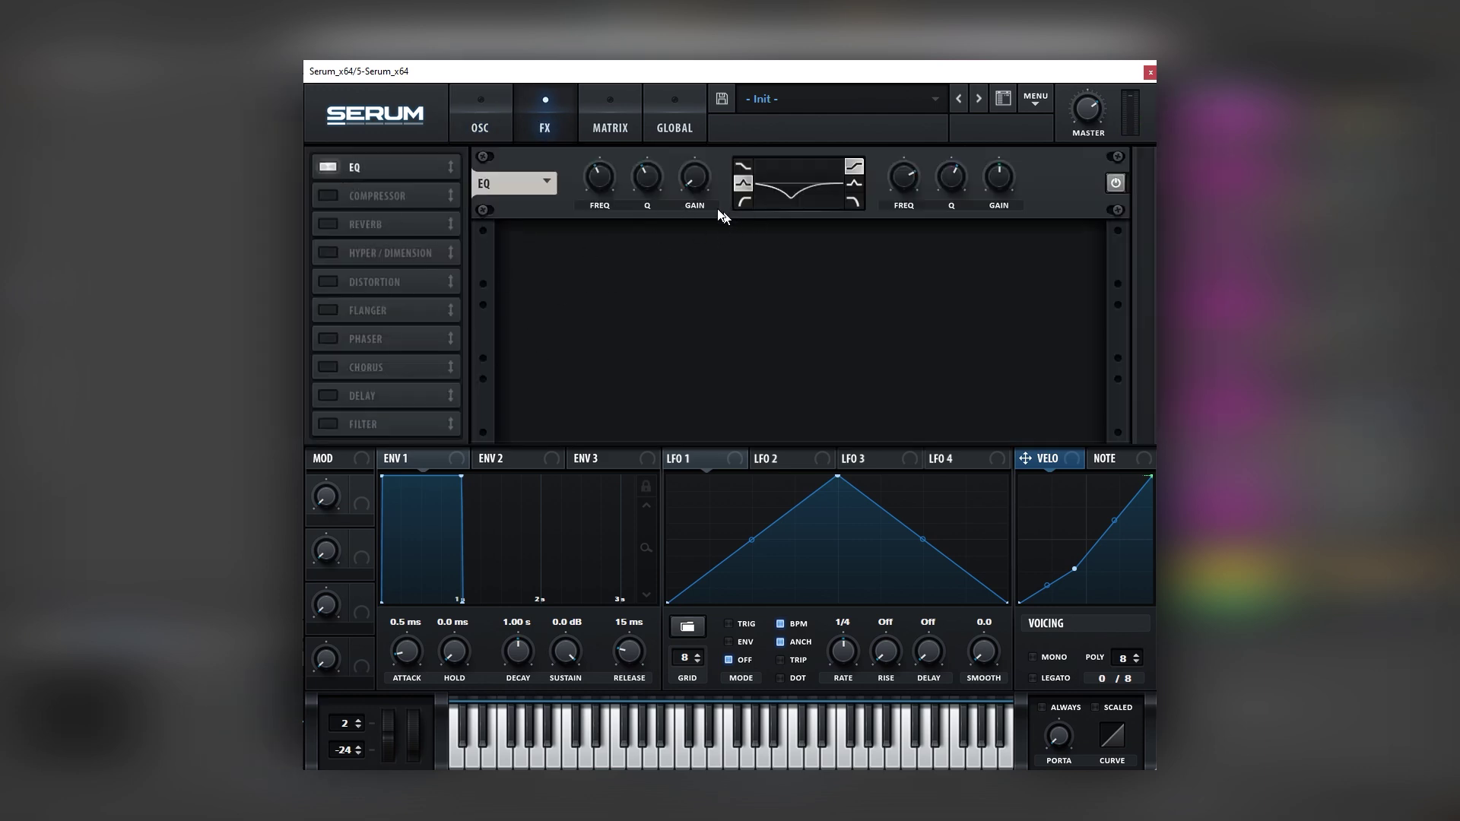
left_click_drag(605, 171, 620, 199)
left_click(329, 197)
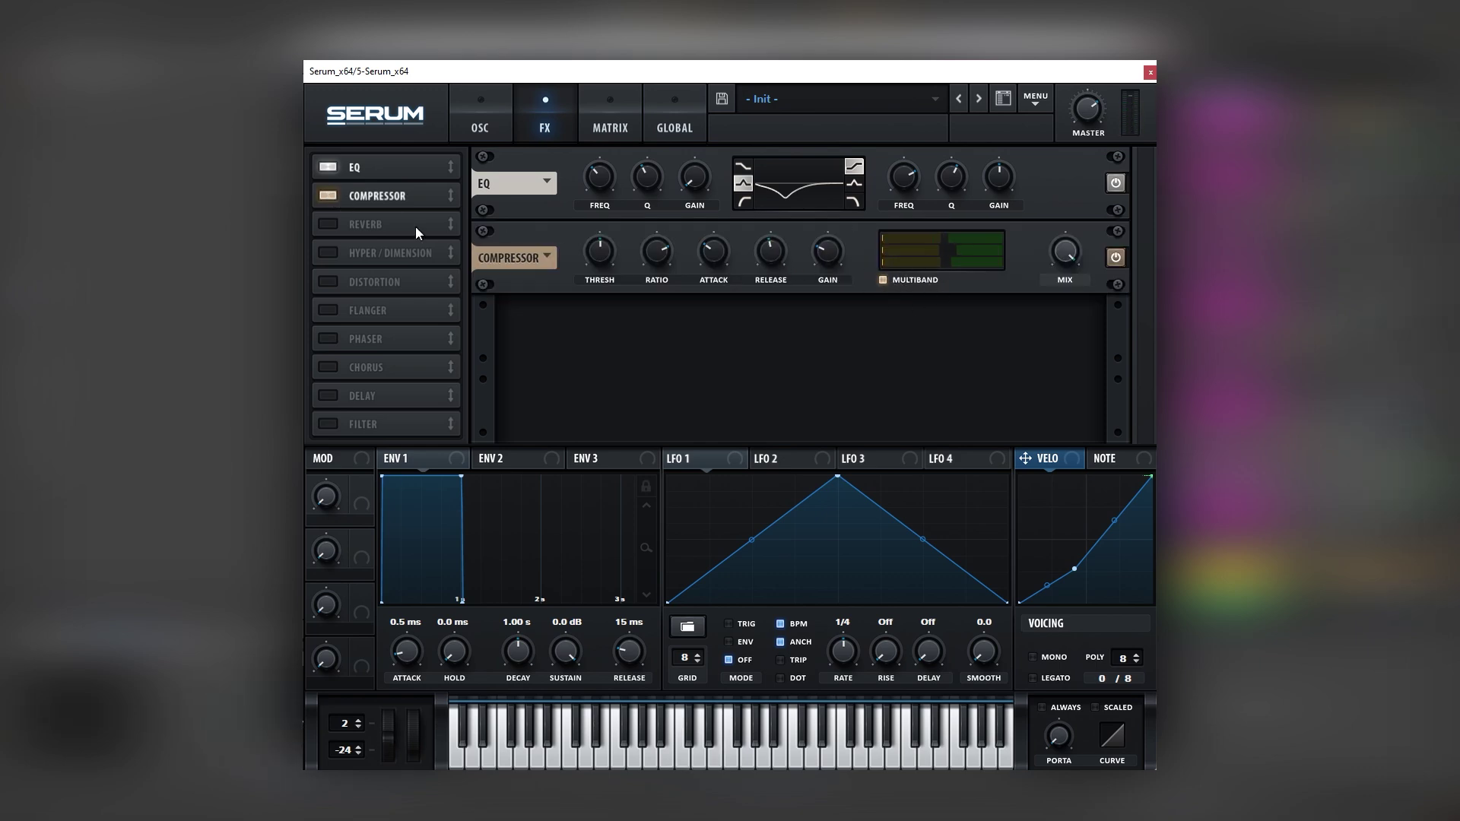
left_click(329, 223)
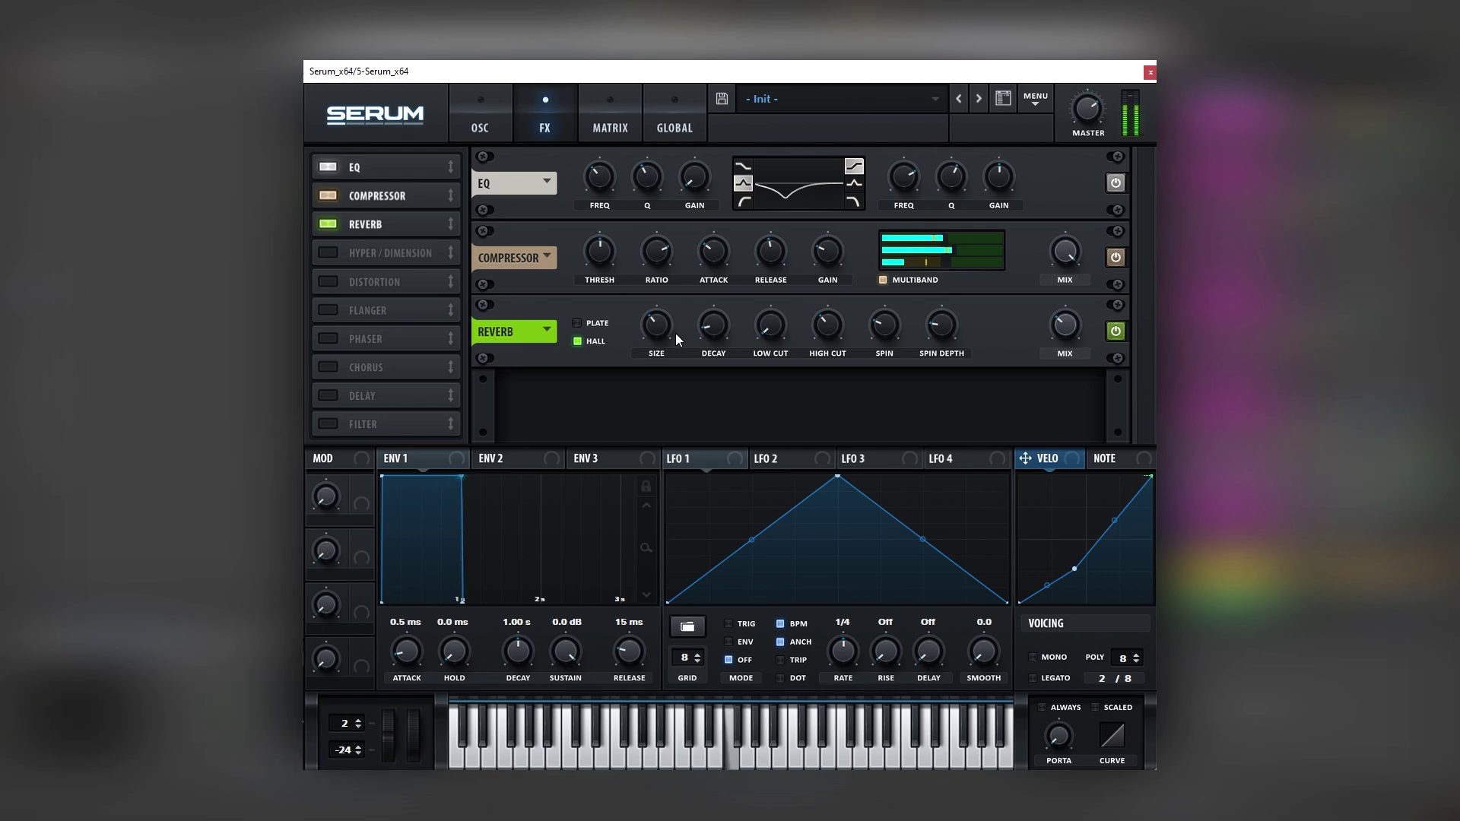
left_click(480, 122)
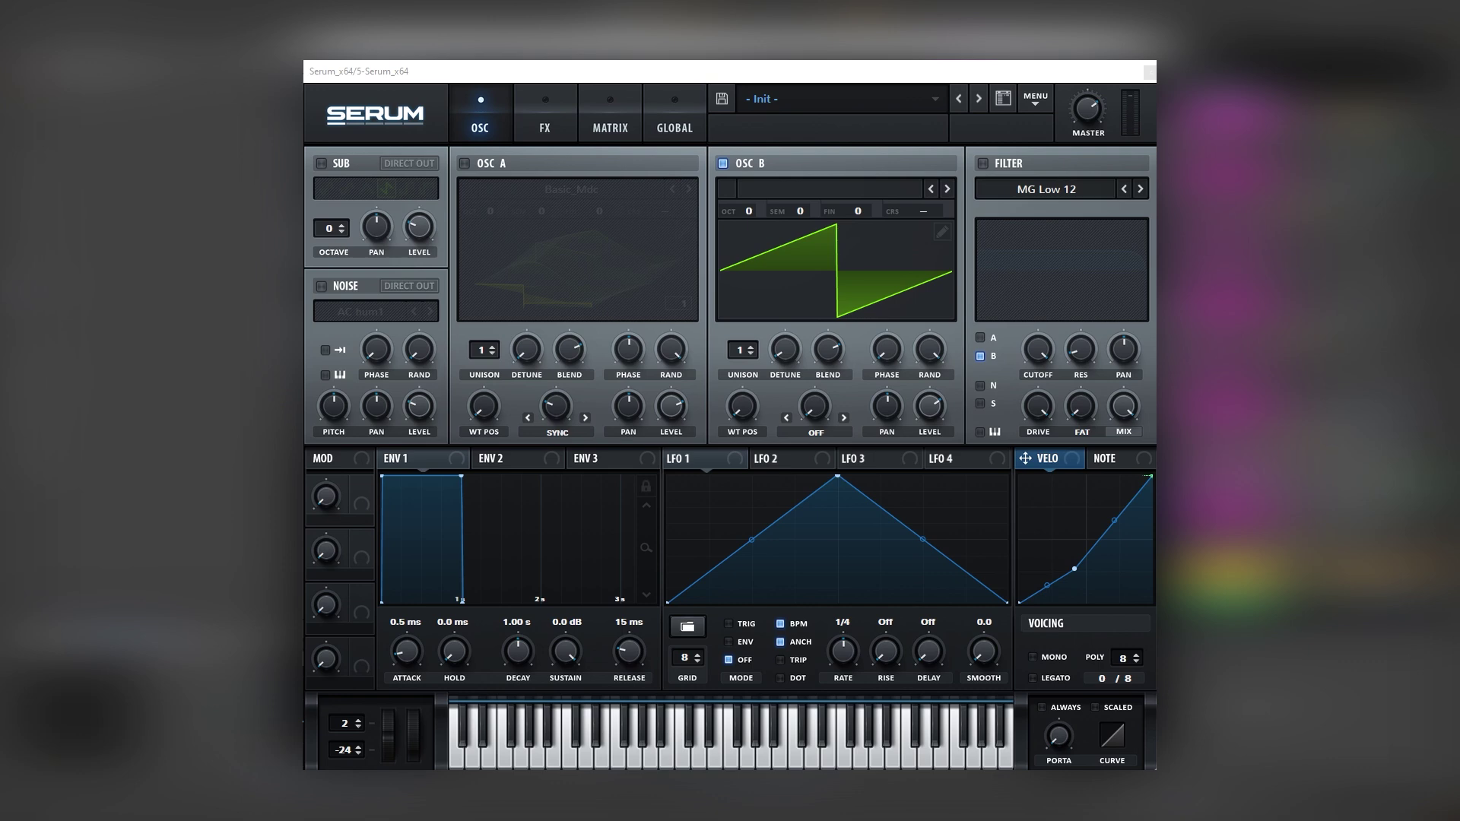
Step: Try OSC B unison at 13 then 8 voices, and set its random phase to 0%
left_click_drag(739, 348, 788, 197)
left_click_drag(751, 349, 736, 547)
left_click_drag(928, 349, 894, 490)
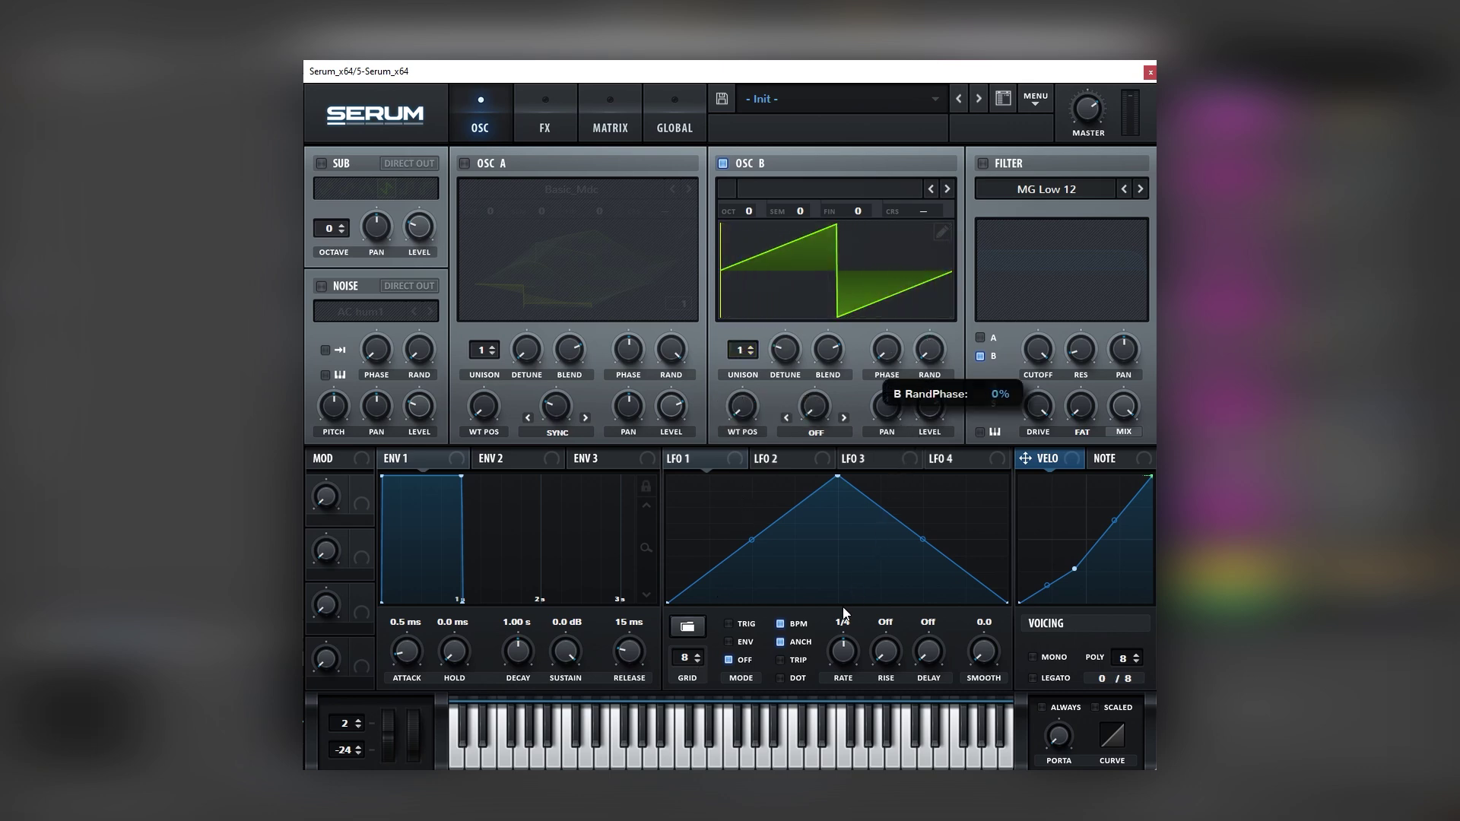
left_click_drag(844, 613, 850, 601)
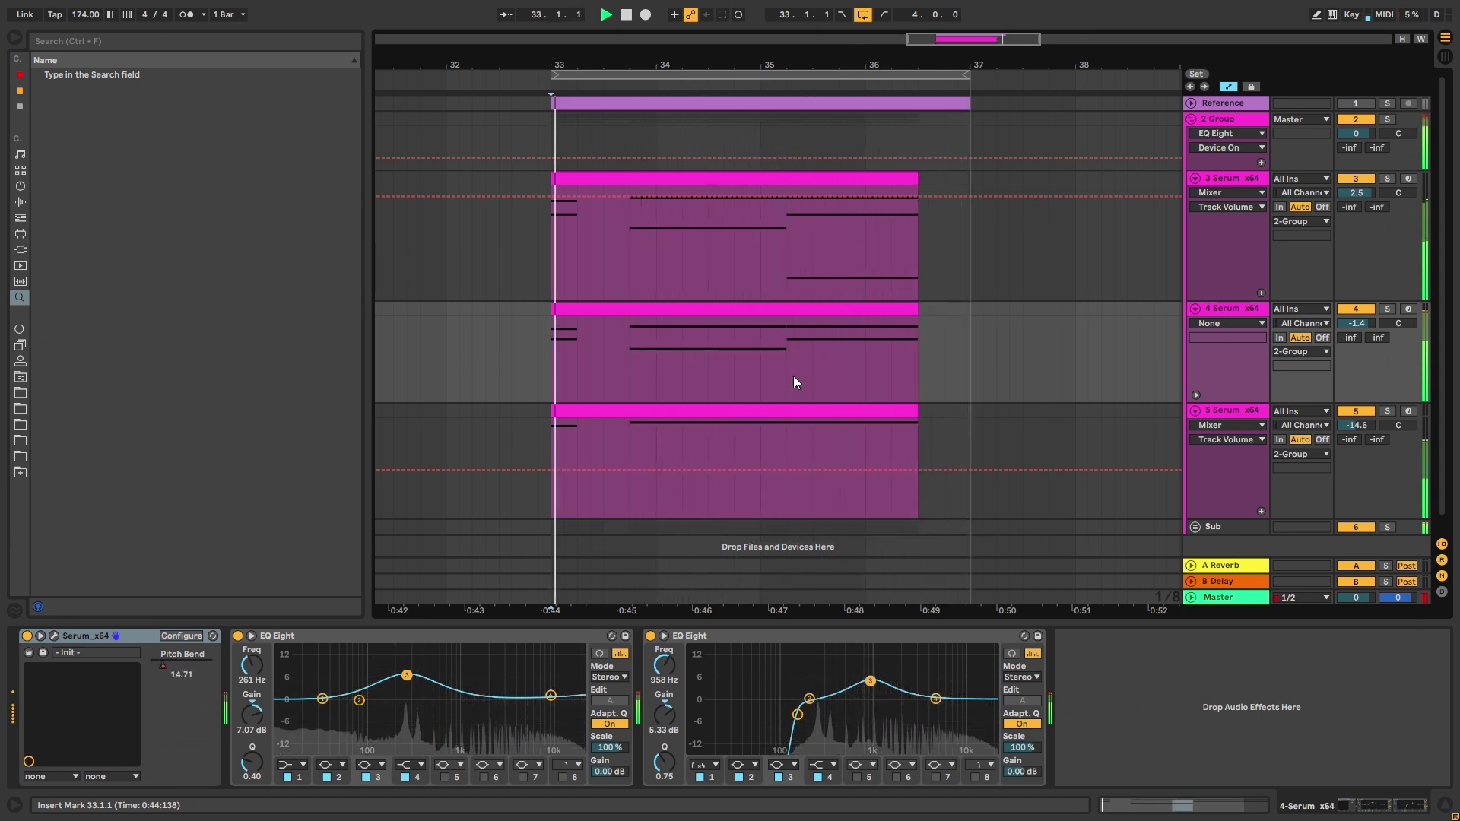
Step: Stop playback of the three grouped Serum tracks
key("space")
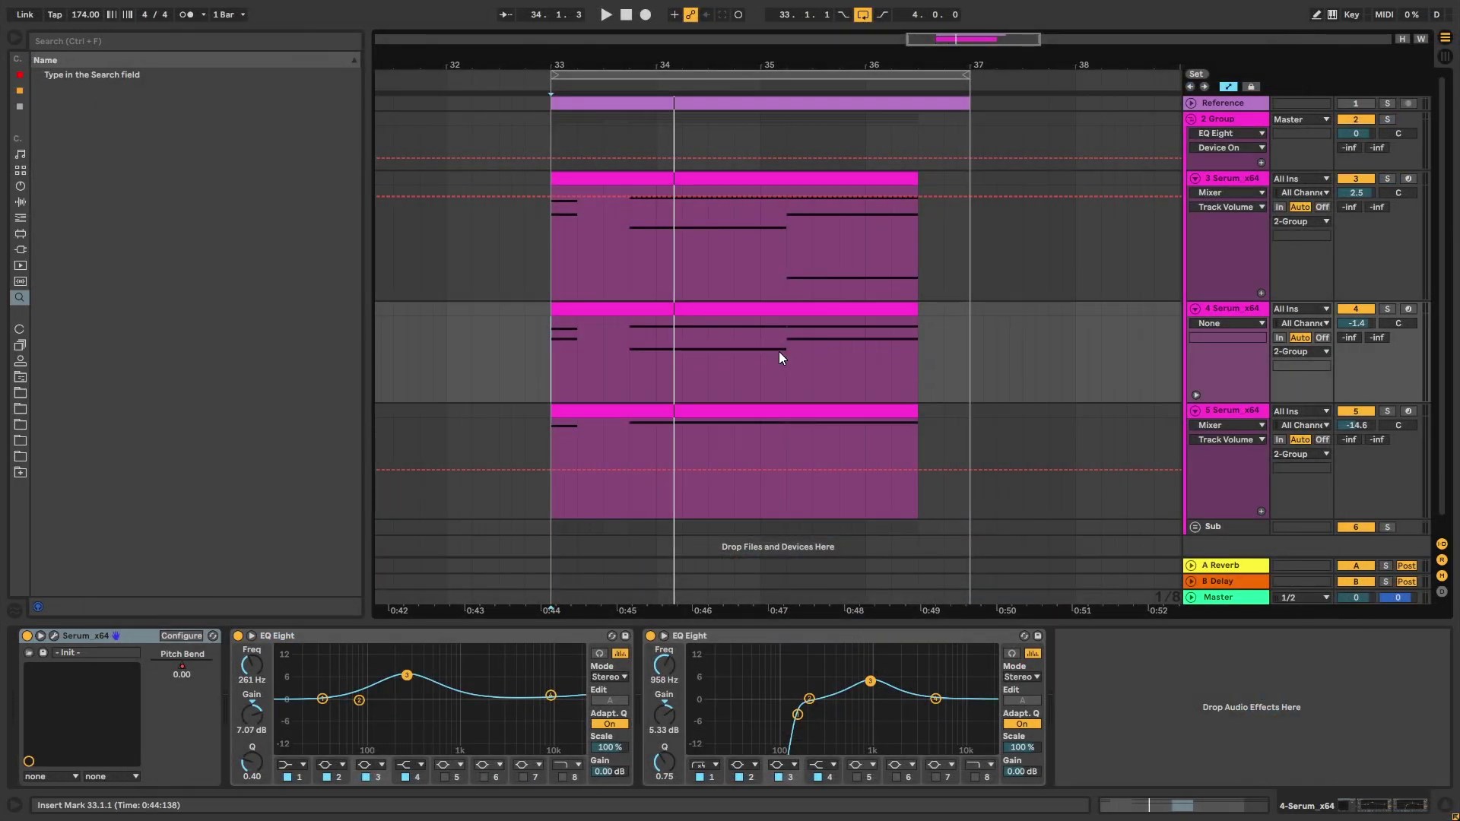
Step: Solo track 3 Serum_x64 and play it from bar 33
left_click(1236, 309)
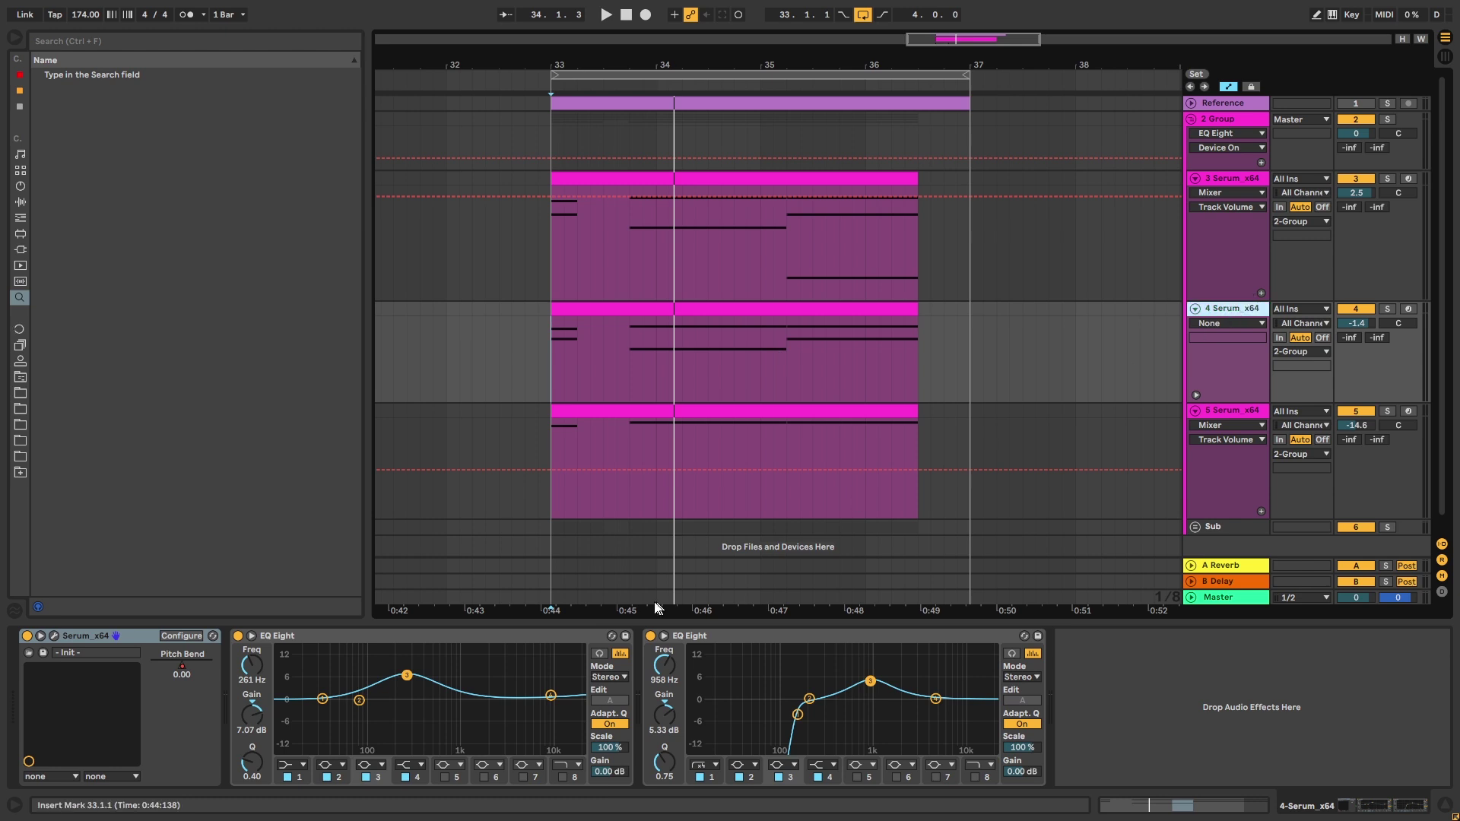
left_click(1200, 295)
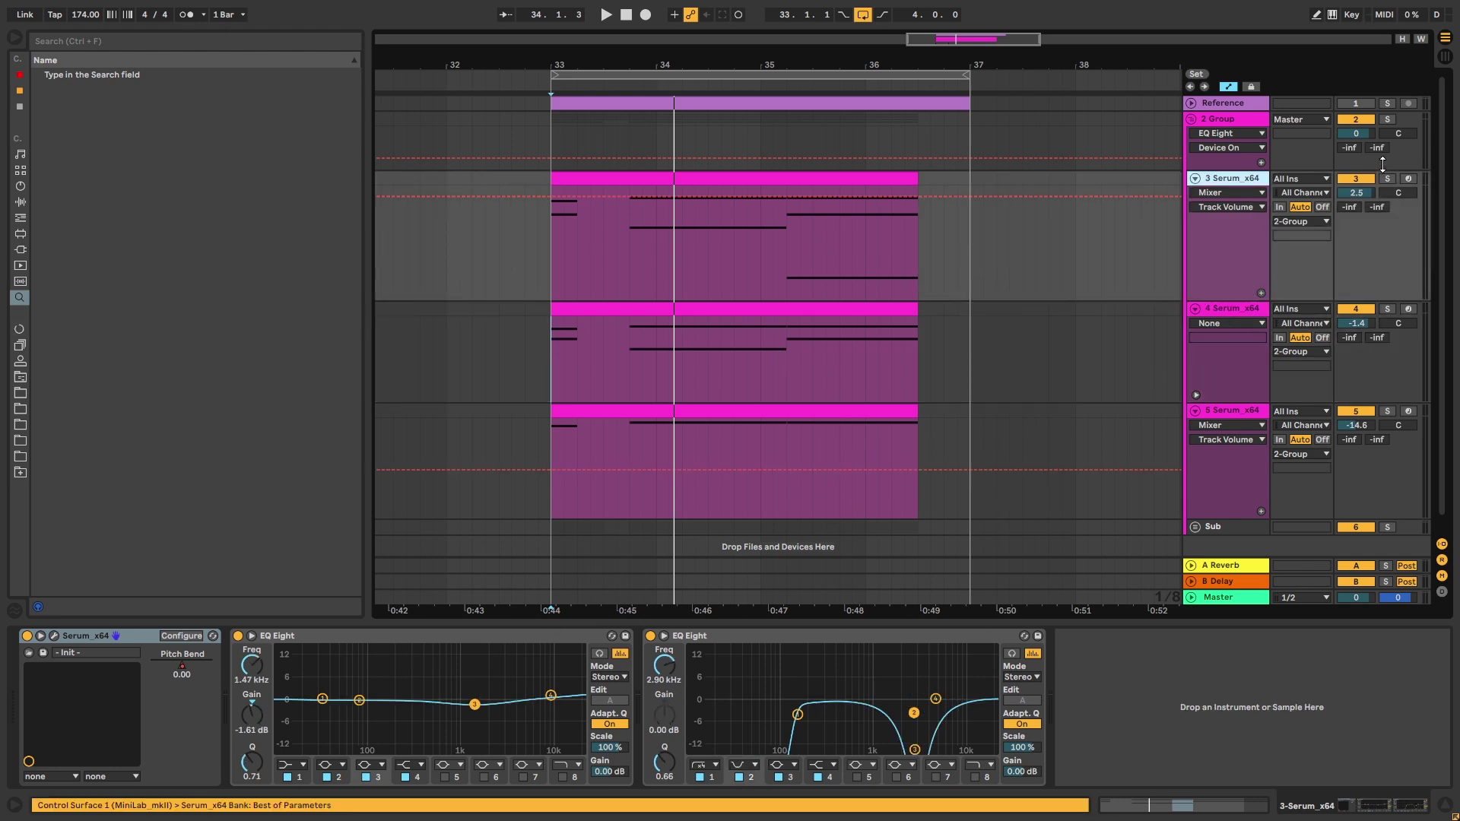
left_click(1387, 179)
key("space")
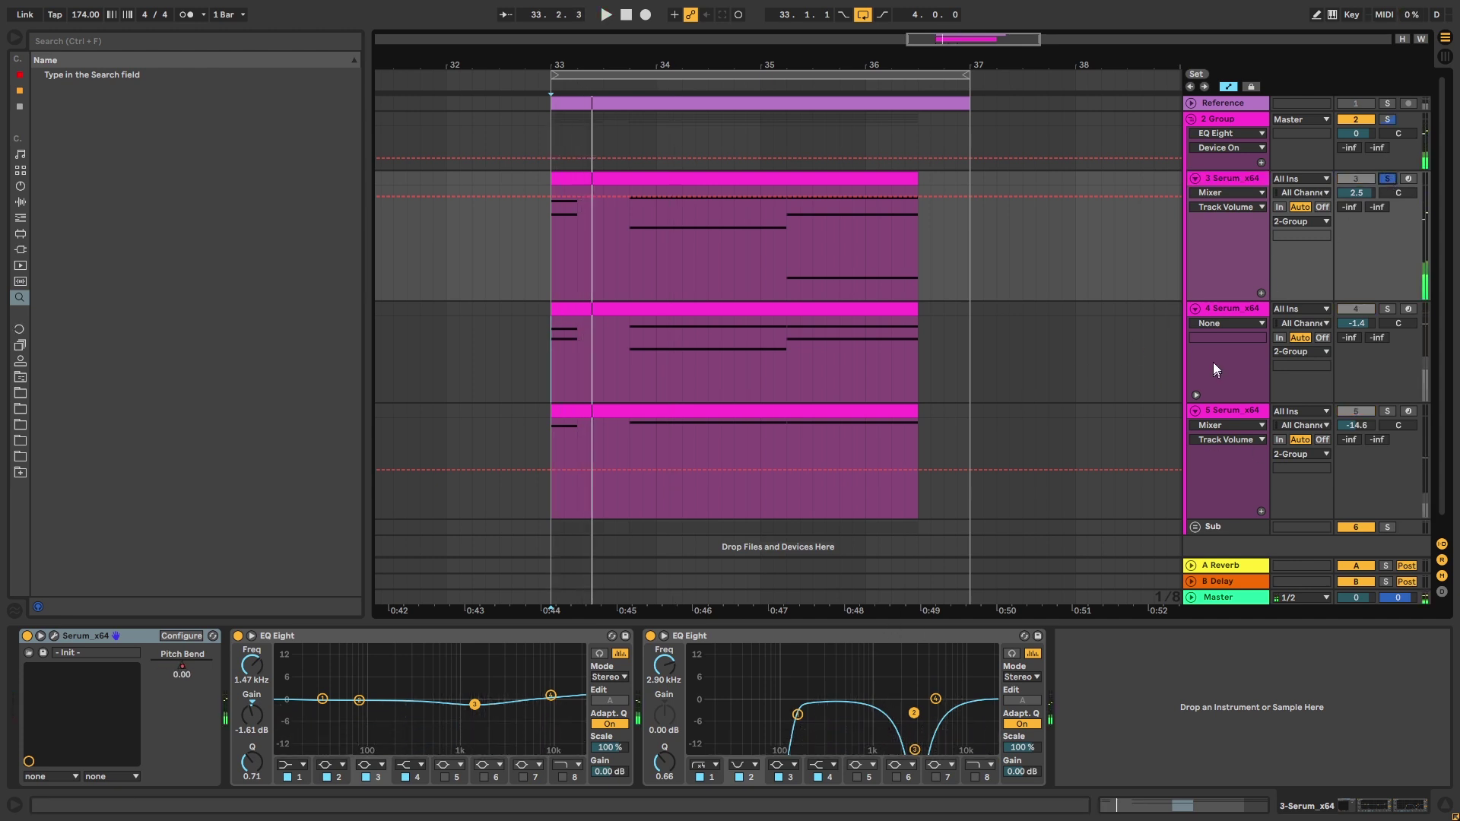
Step: Compare the EQ Eight settings of tracks 5, 3 and 4
left_click(1327, 433)
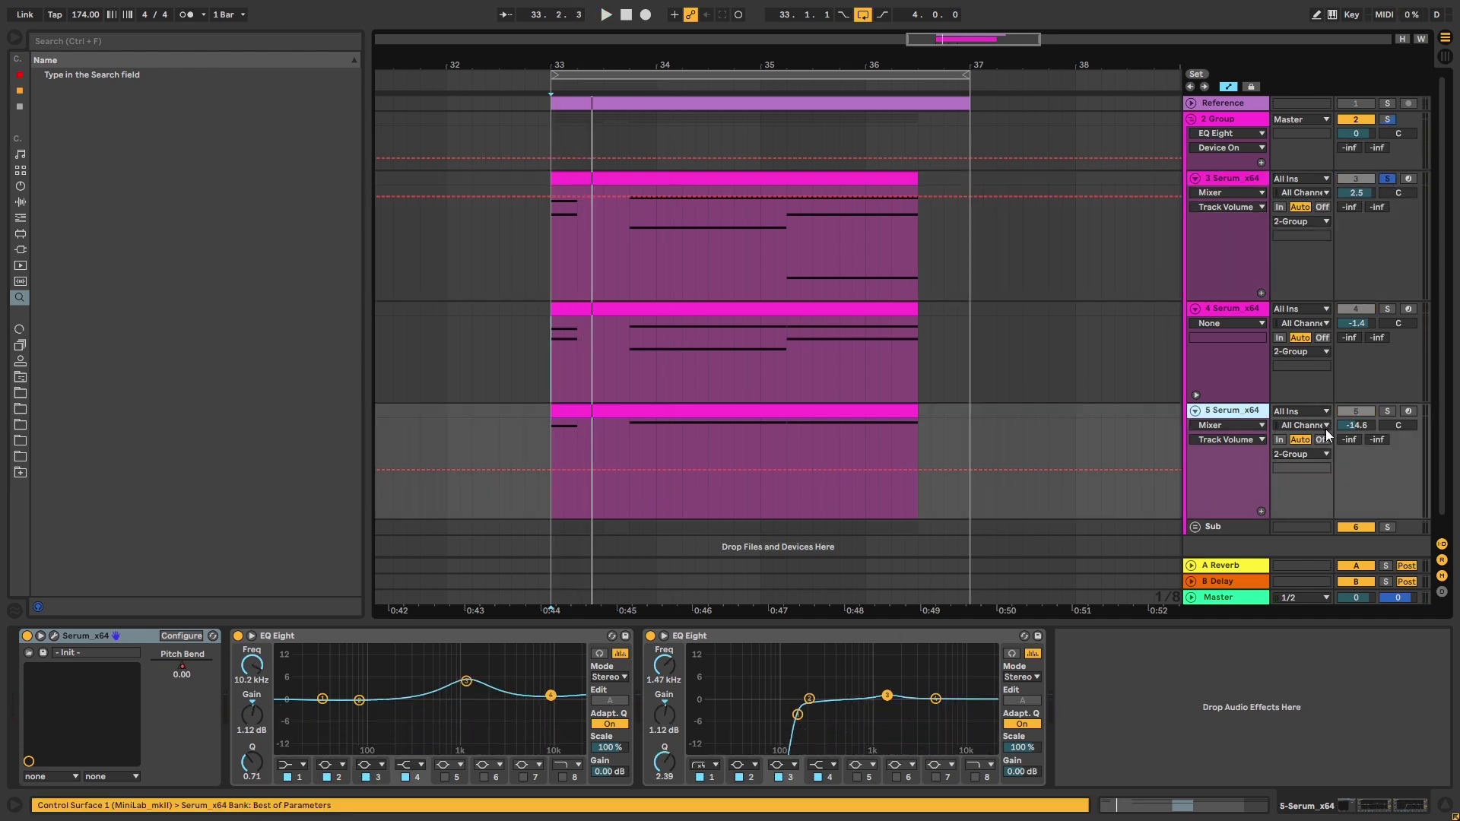
left_click(1225, 274)
left_click(1210, 310)
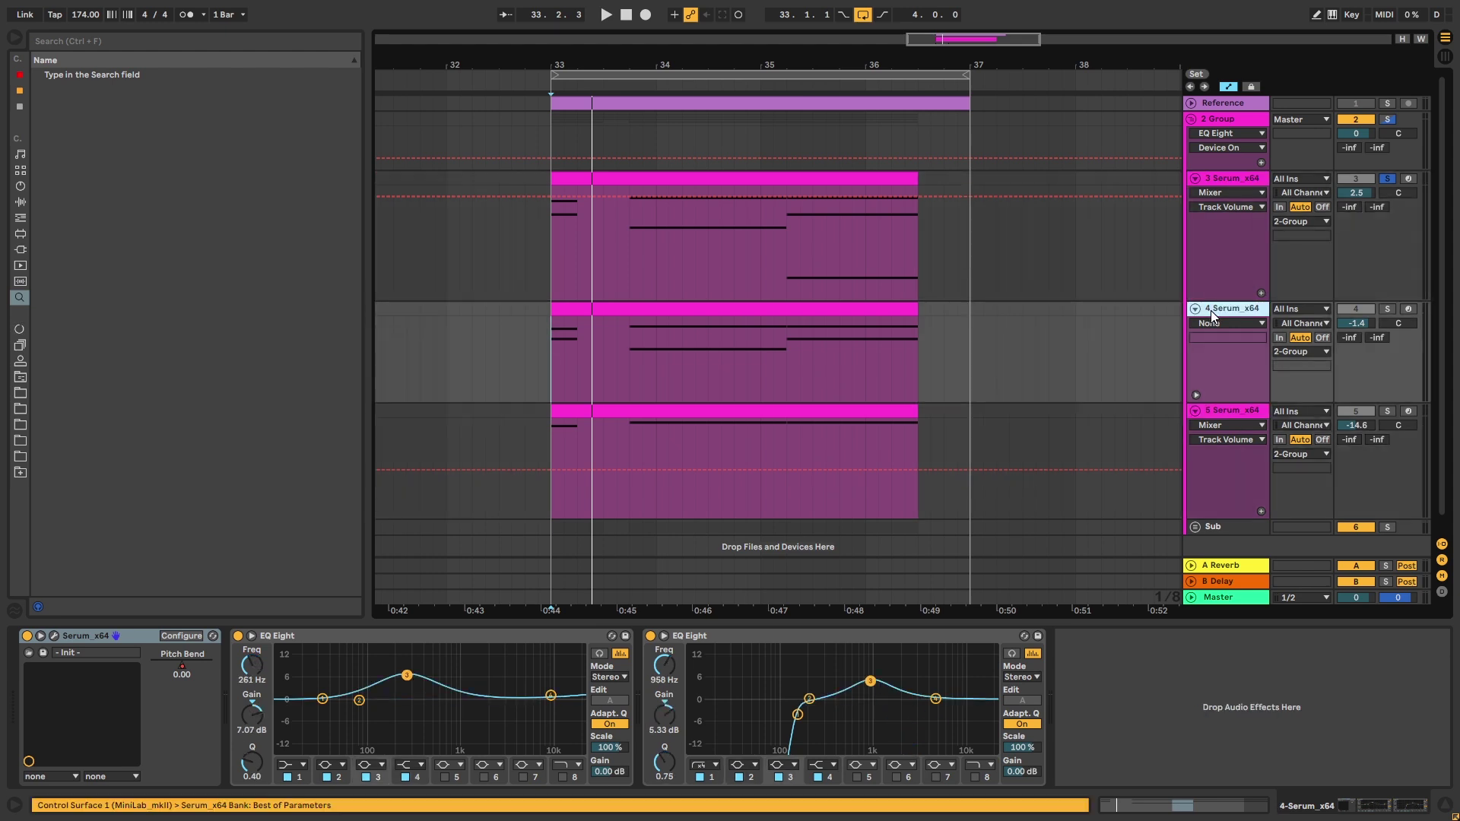